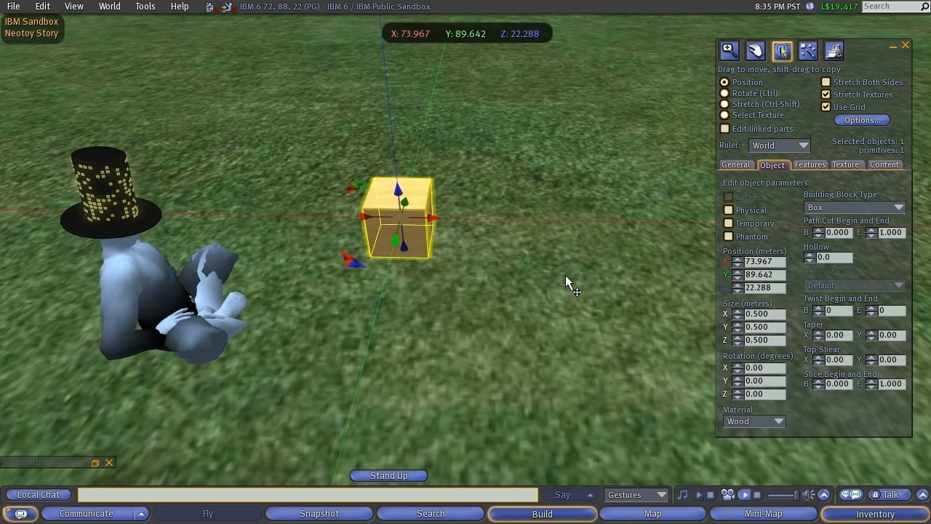
# Copy the wooden box twice along the X axis to form a row of three, placing the last at about X 75.513.
pyautogui.moveTo(434, 220); pyautogui.dragTo(616, 234)
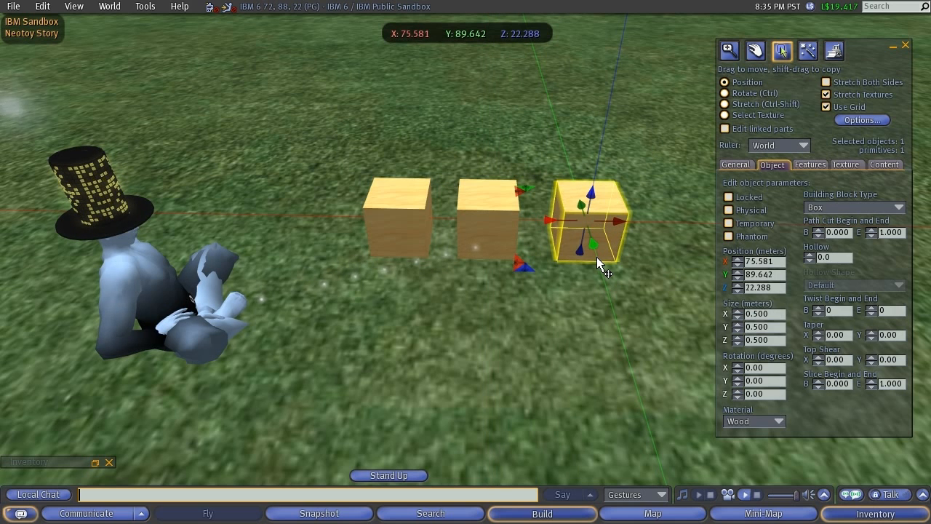
pyautogui.moveTo(497, 206)
pyautogui.keyDown('alt'); pyautogui.mouseDown()
pyautogui.moveTo(497, 162)
pyautogui.moveTo(495, 219)
pyautogui.mouseUp(); pyautogui.keyUp('alt')
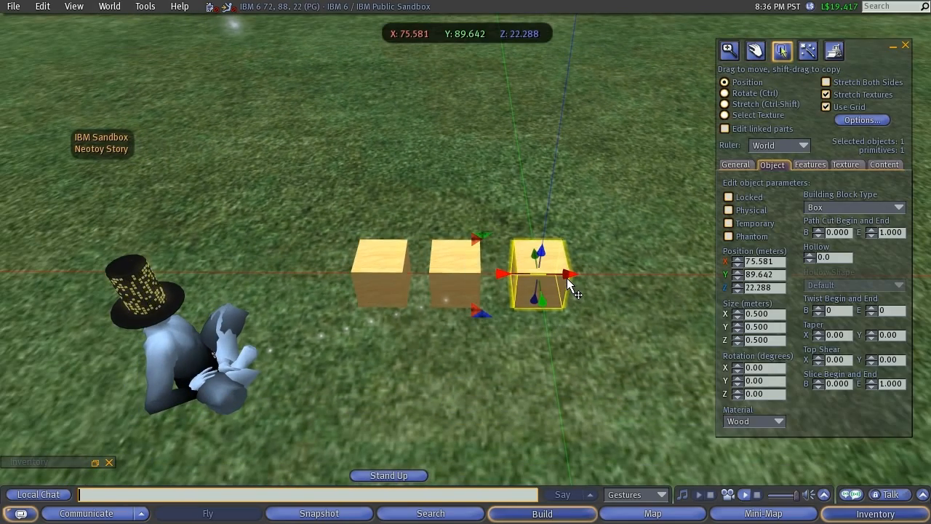
pyautogui.moveTo(568, 276)
pyautogui.mouseDown()
pyautogui.moveTo(756, 276)
pyautogui.moveTo(559, 279)
pyautogui.mouseUp()
pyautogui.keyDown('alt'); pyautogui.moveTo(471, 279); pyautogui.dragTo(468, 262); pyautogui.keyUp('alt')
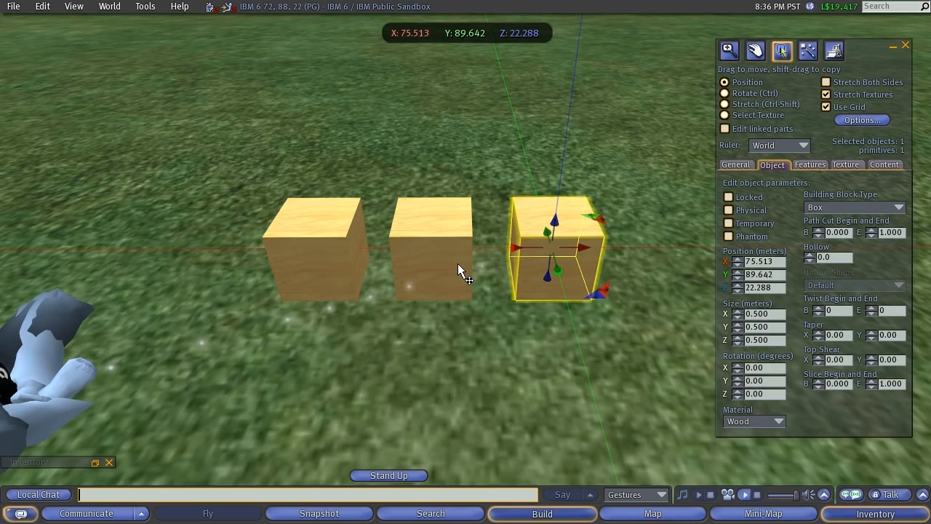
pyautogui.moveTo(458, 263)
pyautogui.keyDown('alt'); pyautogui.mouseDown()
pyautogui.moveTo(458, 302)
pyautogui.moveTo(464, 244)
pyautogui.moveTo(462, 291)
pyautogui.moveTo(459, 272)
pyautogui.mouseUp(); pyautogui.keyUp('alt')
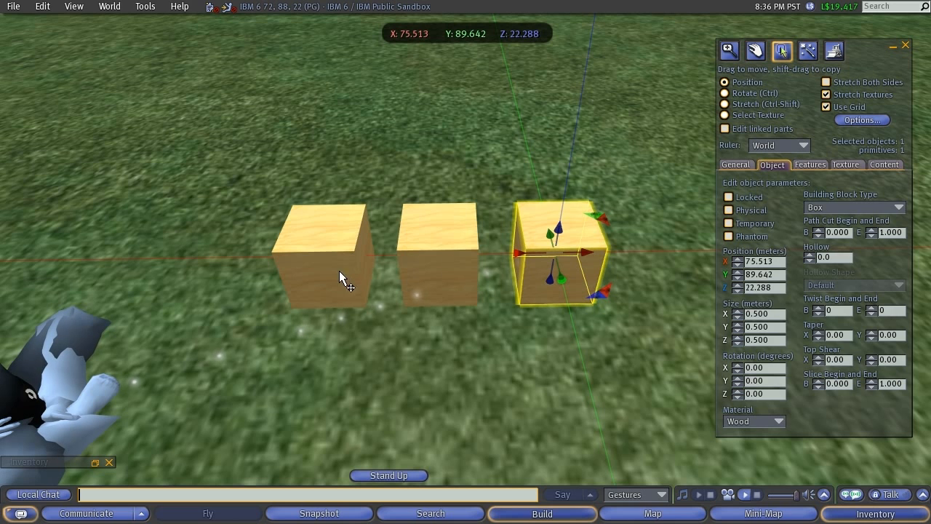
# Select all three boxes, adding the rightmost one last, and link them with it as the root prim.
pyautogui.click(421, 343)
pyautogui.moveTo(209, 126); pyautogui.dragTo(658, 378)
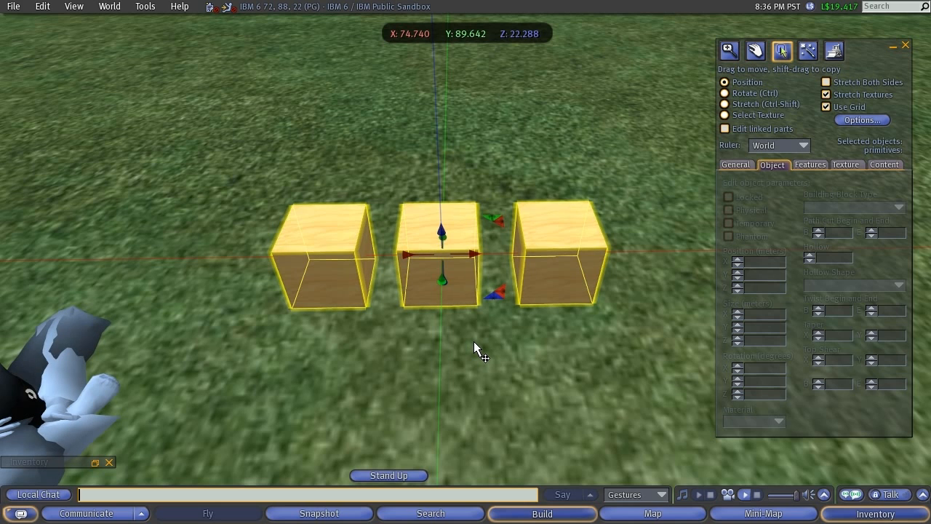
pyautogui.keyDown('shift'); pyautogui.click(566, 256); pyautogui.keyUp('shift')
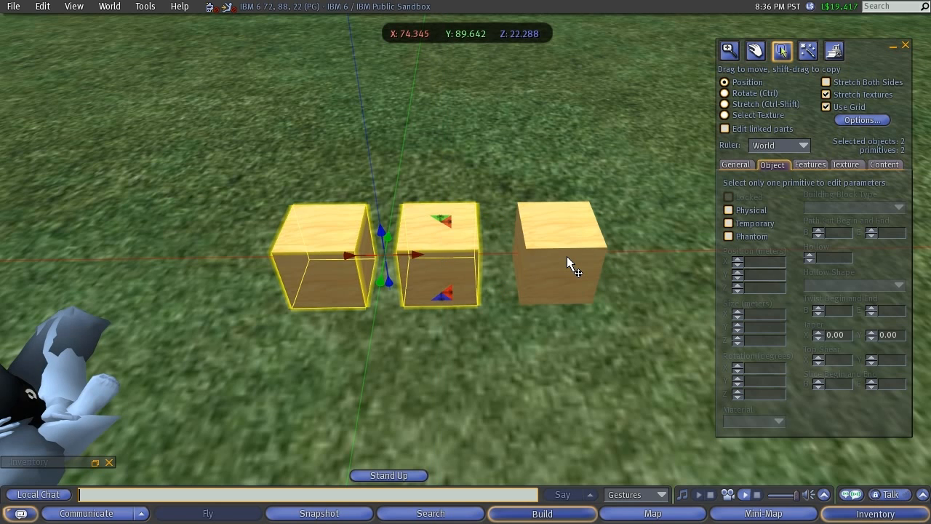
pyautogui.keyDown('shift'); pyautogui.click(568, 247); pyautogui.keyUp('shift')
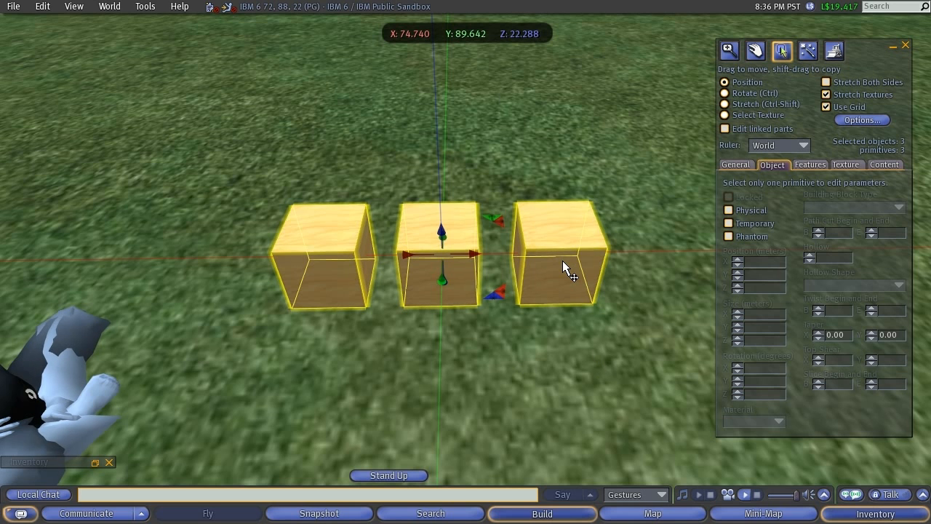
pyautogui.scroll(2, 562, 260)
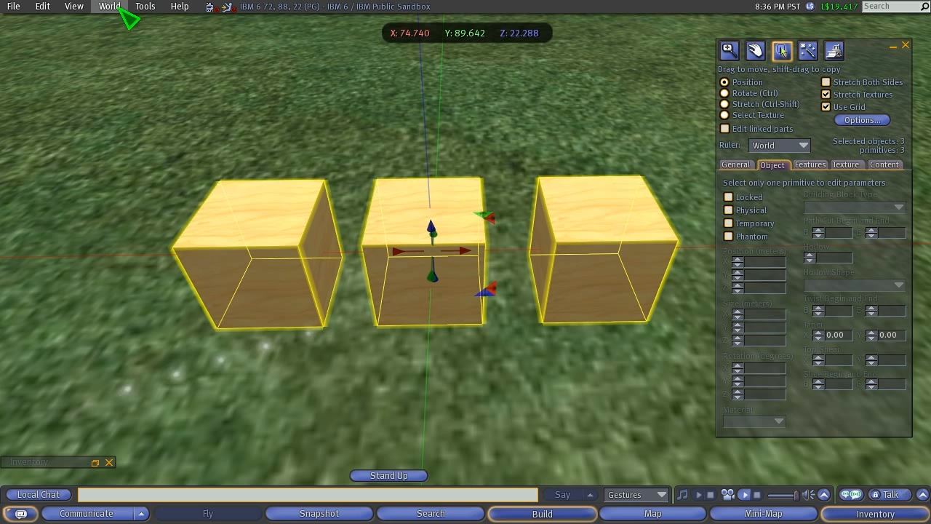
pyautogui.click(144, 6)
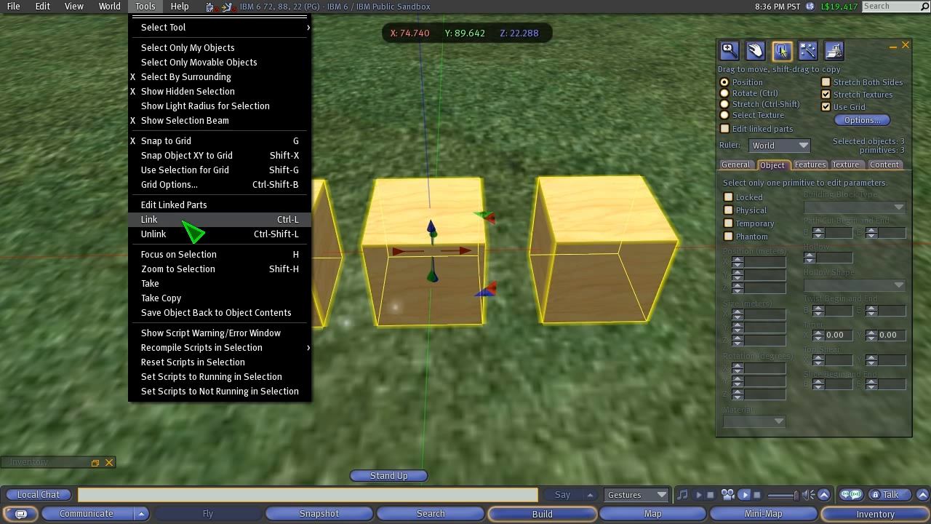
pyautogui.click(302, 223)
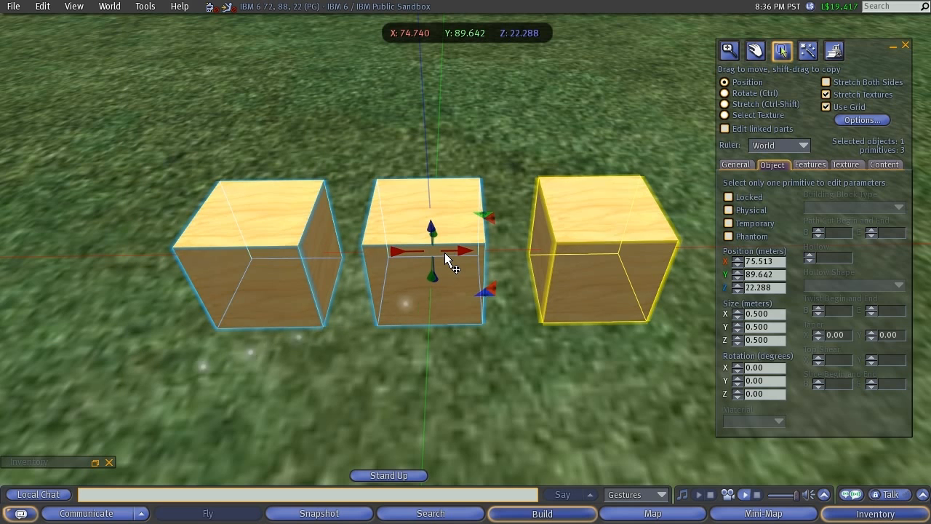
pyautogui.scroll(-3, 444, 253)
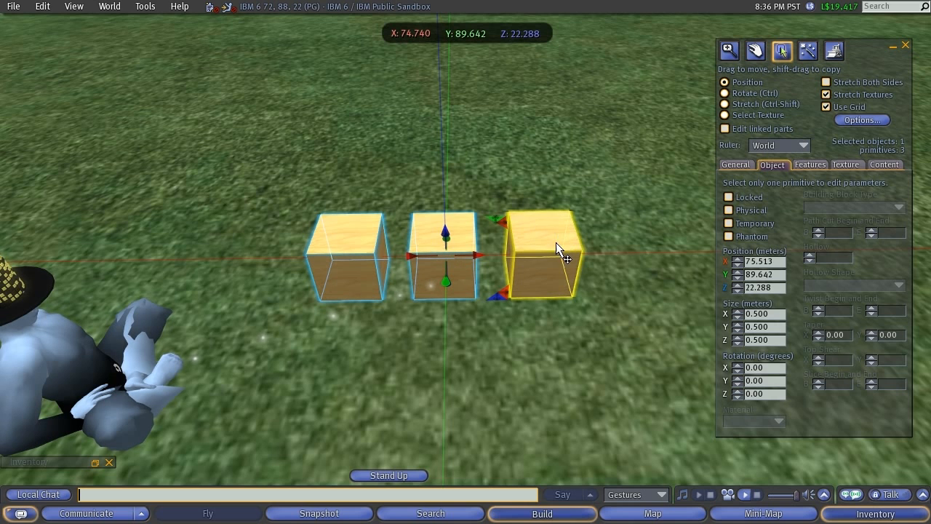
pyautogui.scroll(2, 549, 263)
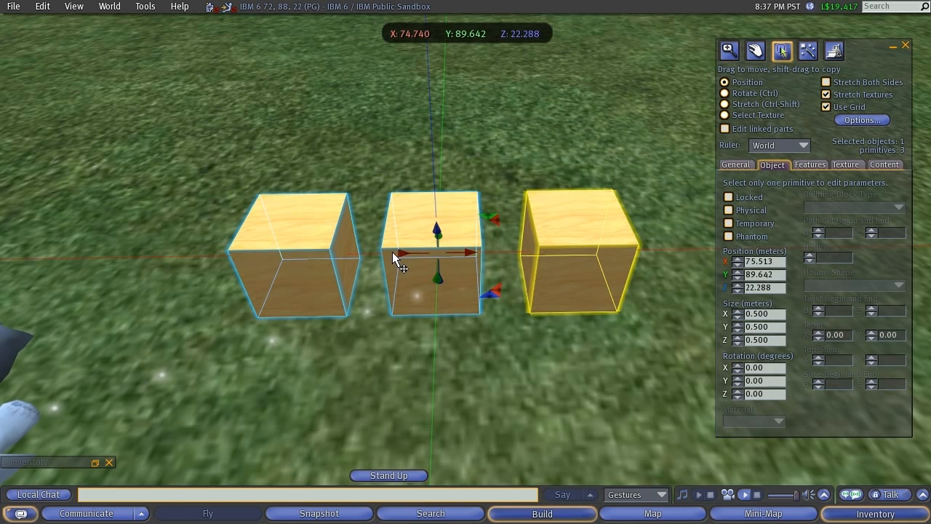
pyautogui.scroll(-1, 596, 235)
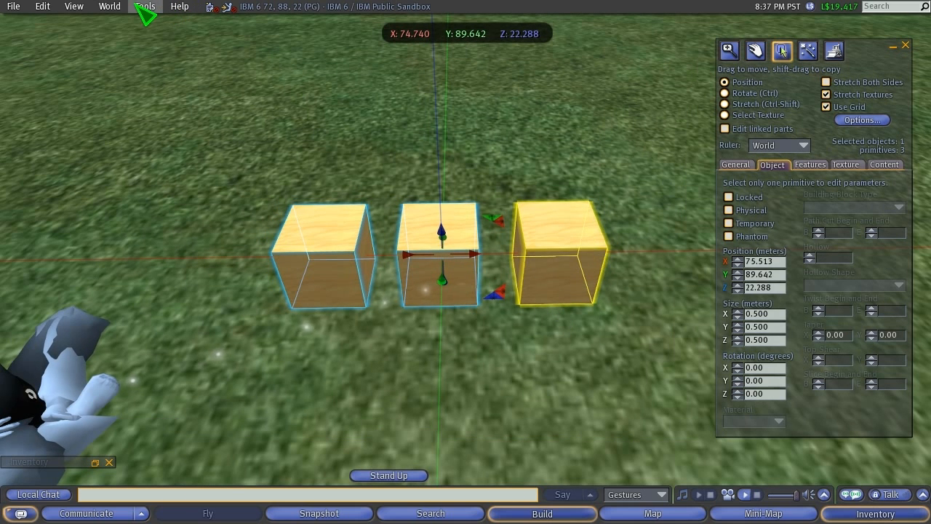
# Unlink the three boxes and relink them with the leftmost box as the root prim.
pyautogui.click(145, 7)
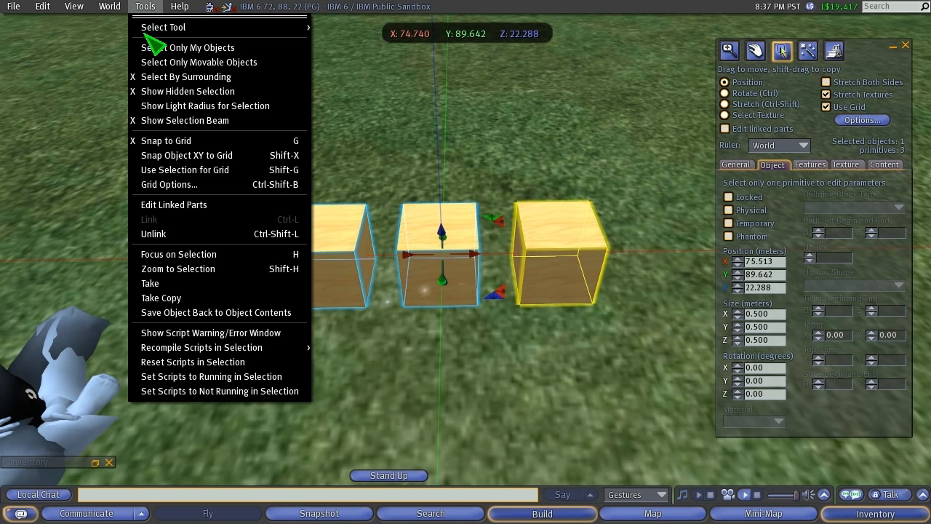
pyautogui.click(165, 233)
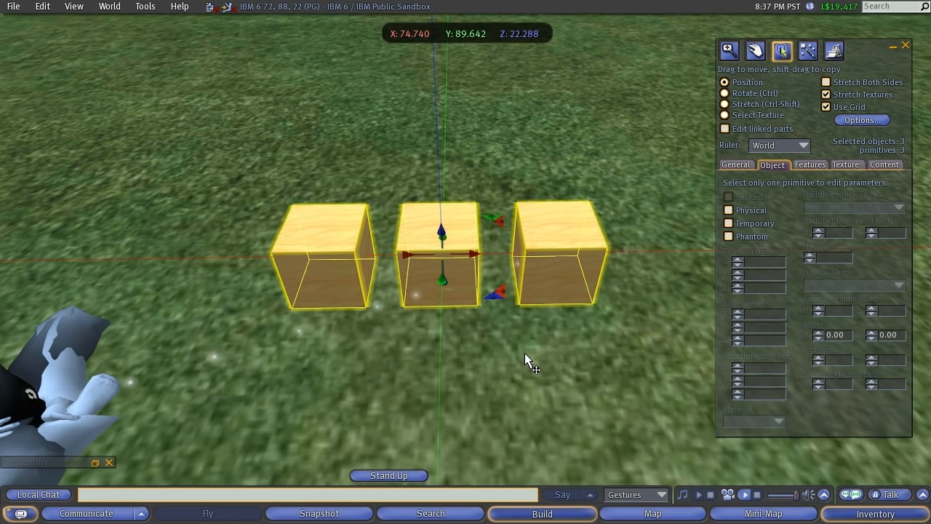
pyautogui.keyDown('shift'); pyautogui.click(330, 264); pyautogui.keyUp('shift')
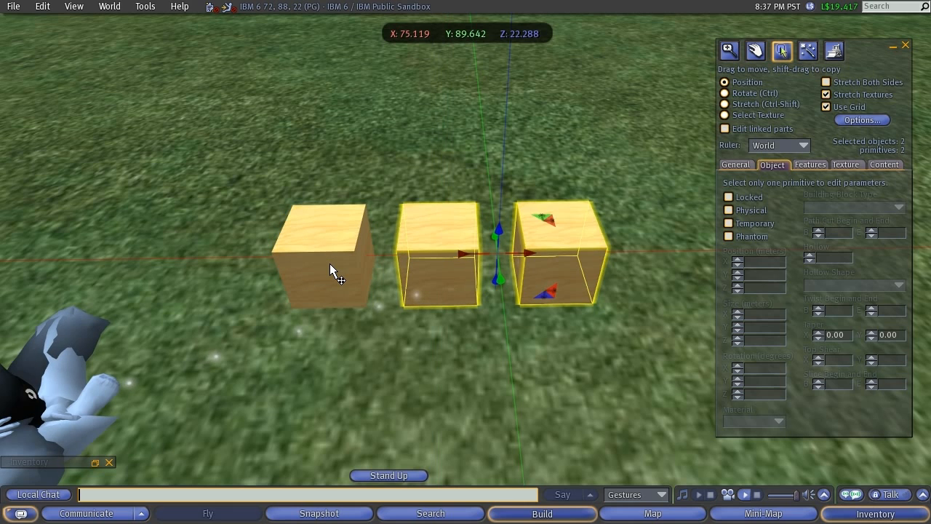
pyautogui.keyDown('shift'); pyautogui.click(330, 265); pyautogui.keyUp('shift')
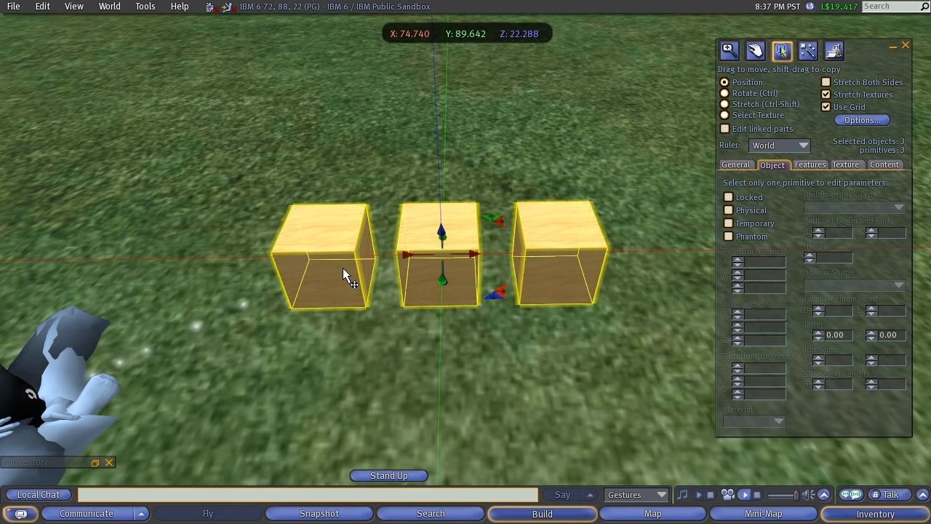
pyautogui.click(151, 10)
pyautogui.click(186, 217)
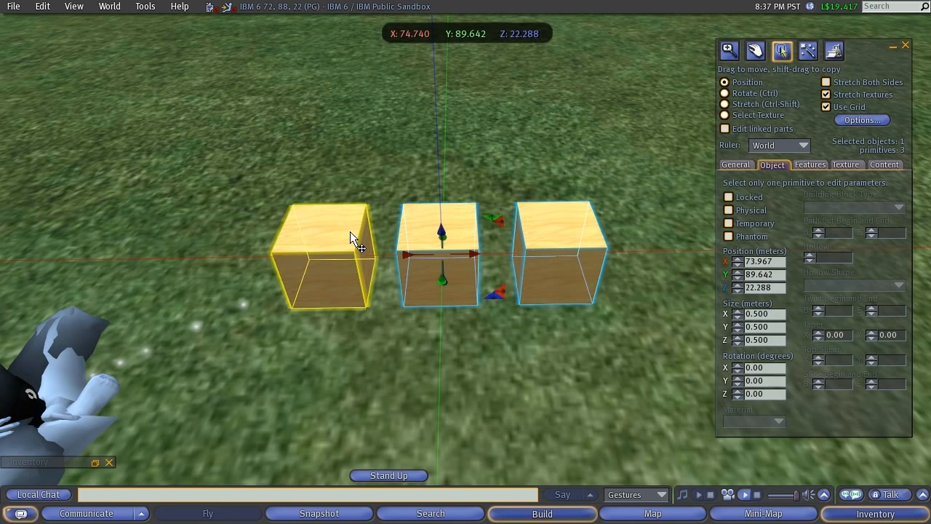
# Check the contents of the linked boxes' root prim and close the object editor.
pyautogui.keyDown('ctrl'); pyautogui.keyDown('alt'); pyautogui.moveTo(443, 250); pyautogui.dragTo(443, 304); pyautogui.keyUp('alt'); pyautogui.keyUp('ctrl')
pyautogui.keyDown('ctrl'); pyautogui.keyDown('alt'); pyautogui.moveTo(477, 331); pyautogui.dragTo(467, 269); pyautogui.keyUp('alt'); pyautogui.keyUp('ctrl')
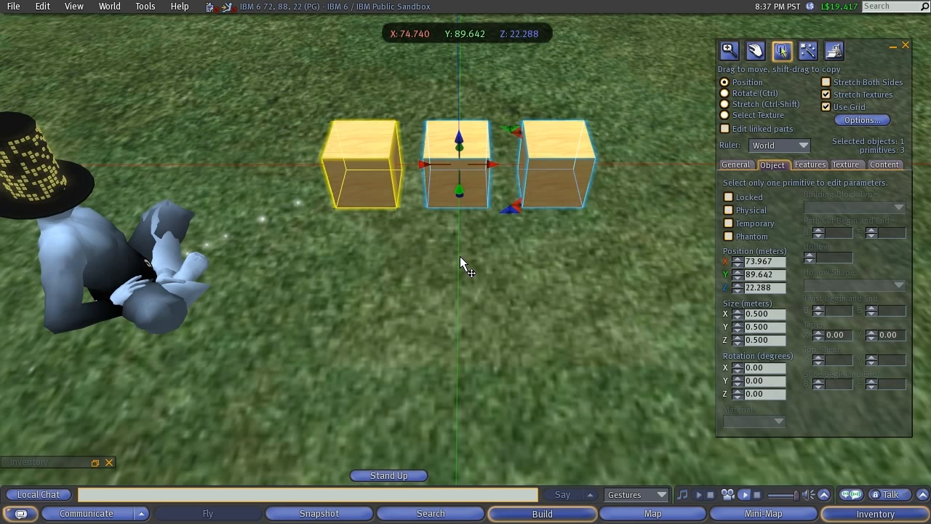
pyautogui.click(889, 165)
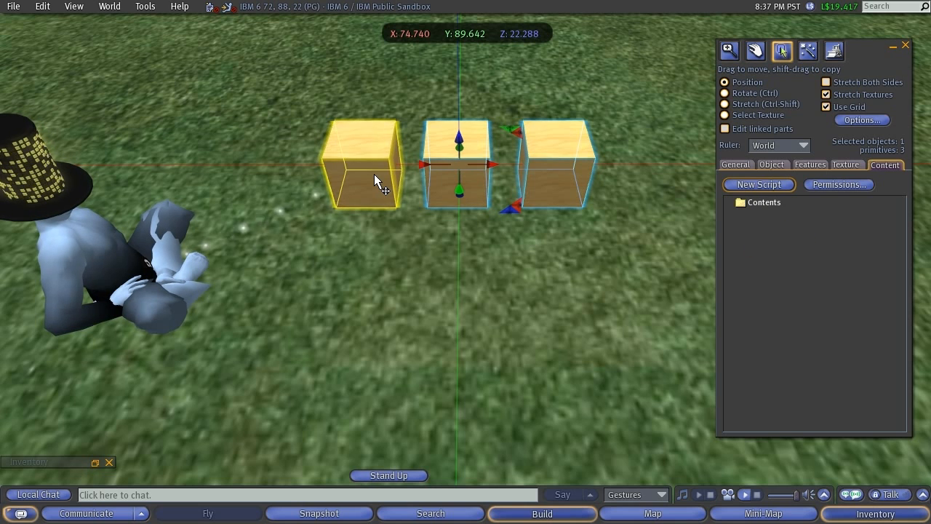
pyautogui.hotkey('ctrl', 'alt')
pyautogui.keyDown('ctrl'); pyautogui.keyDown('alt'); pyautogui.moveTo(529, 255); pyautogui.dragTo(737, 246); pyautogui.keyUp('alt'); pyautogui.keyUp('ctrl')
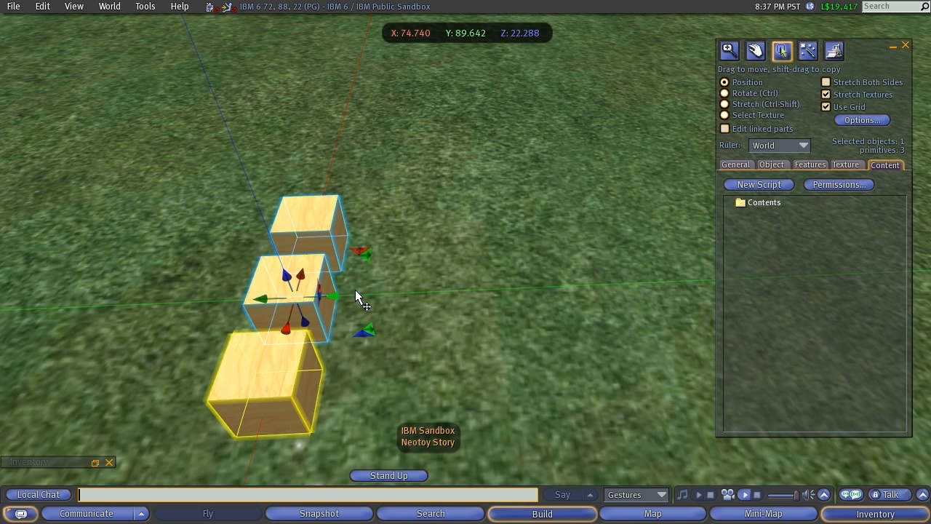
pyautogui.click(425, 317)
pyautogui.click(905, 45)
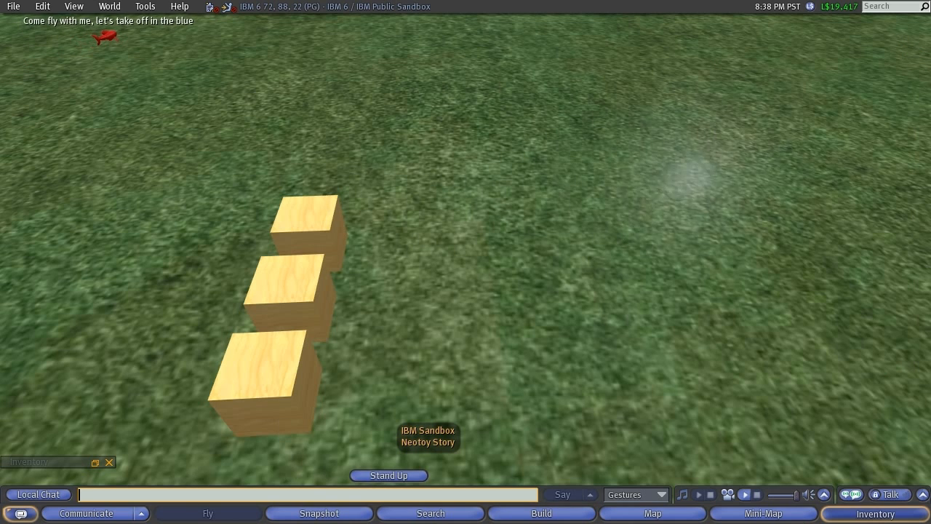
# Place the curio 5.0 object from the inventory on the grass beside the boxes and close the inventory.
pyautogui.click(866, 513)
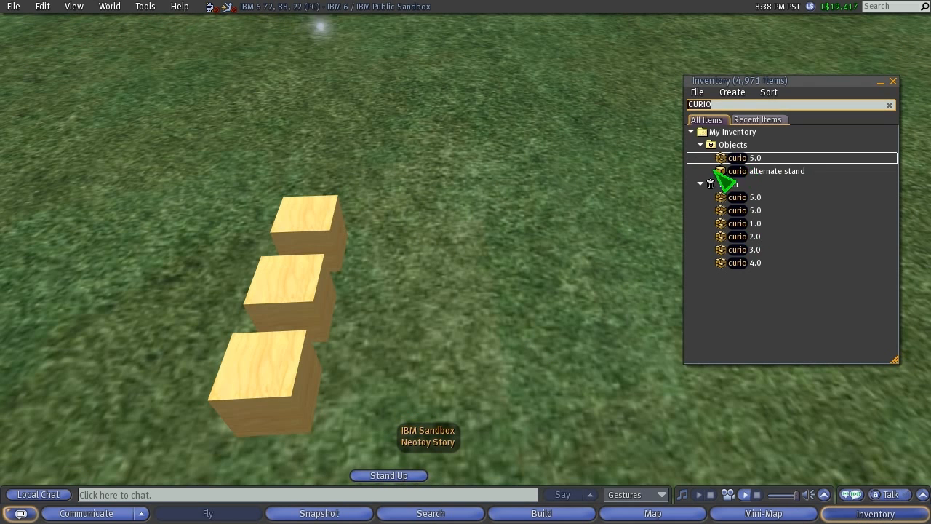
pyautogui.moveTo(717, 158); pyautogui.dragTo(500, 354)
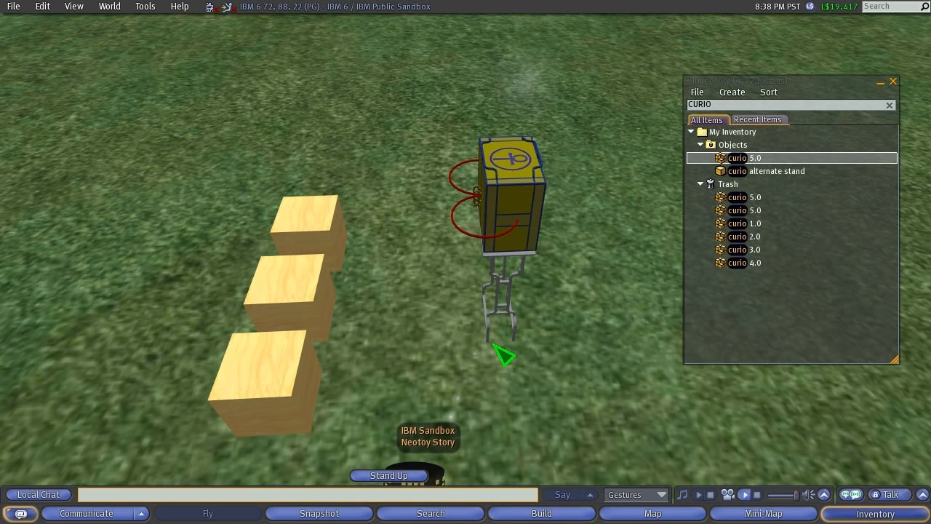
pyautogui.keyDown('ctrl'); pyautogui.keyDown('alt'); pyautogui.moveTo(504, 230); pyautogui.dragTo(699, 175); pyautogui.keyUp('alt'); pyautogui.keyUp('ctrl')
pyautogui.keyDown('ctrl'); pyautogui.keyDown('alt'); pyautogui.moveTo(454, 283); pyautogui.dragTo(458, 240); pyautogui.keyUp('alt'); pyautogui.keyUp('ctrl')
pyautogui.keyDown('alt'); pyautogui.moveTo(472, 291); pyautogui.dragTo(473, 314); pyautogui.keyUp('alt')
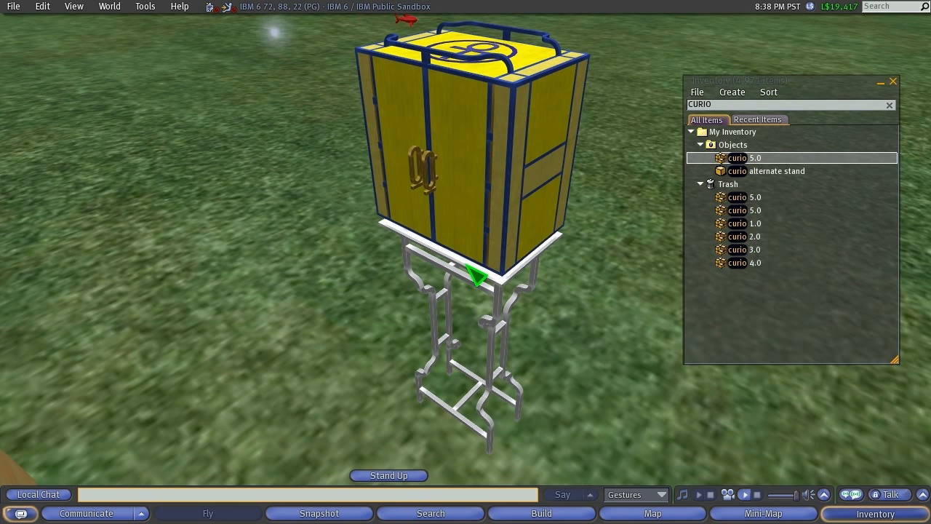
pyautogui.click(896, 85)
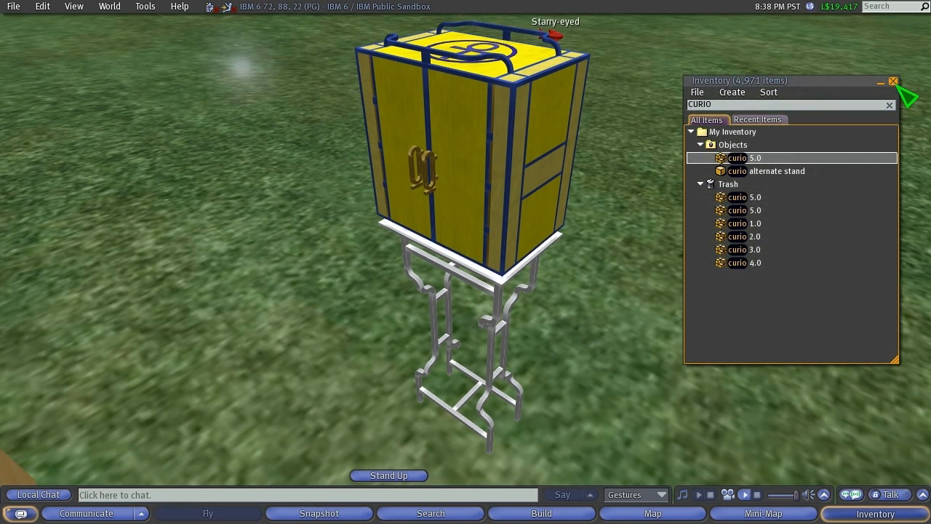
pyautogui.click(893, 82)
# Open the left and right doors of the yellow curio cabinet.
pyautogui.click(413, 131)
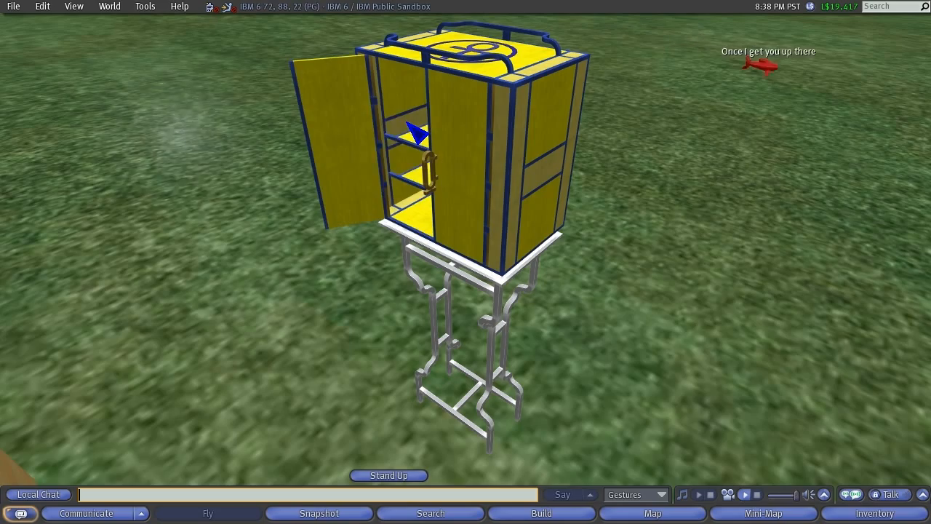
pyautogui.click(470, 155)
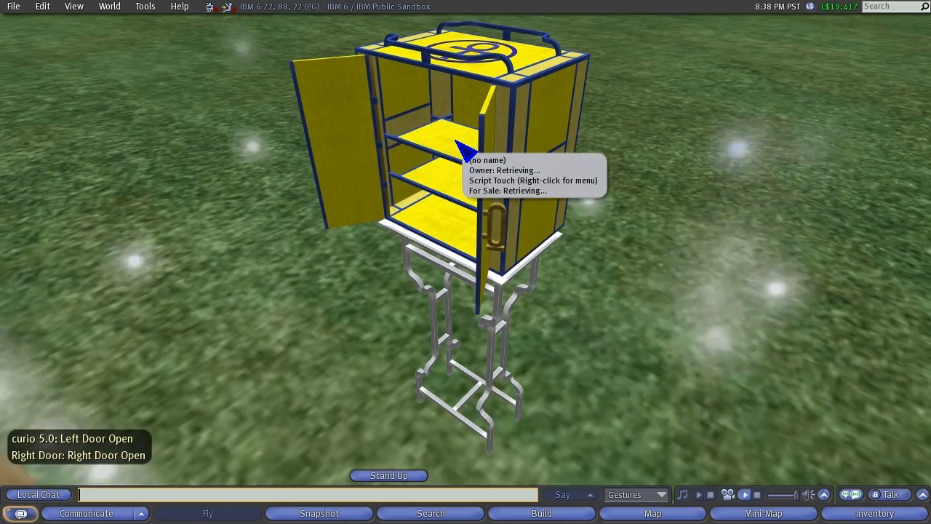
pyautogui.keyDown('ctrl'); pyautogui.keyDown('alt'); pyautogui.moveTo(357, 146); pyautogui.dragTo(467, 269); pyautogui.keyUp('alt'); pyautogui.keyUp('ctrl')
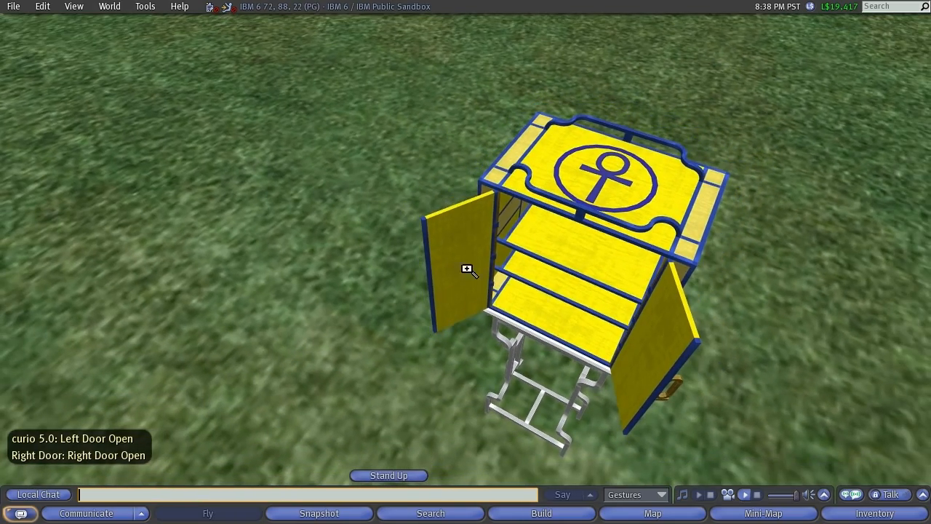
# Edit the cabinet's left door and select Rotate Door Script in its contents.
pyautogui.rightClick(471, 300)
pyautogui.click(511, 344)
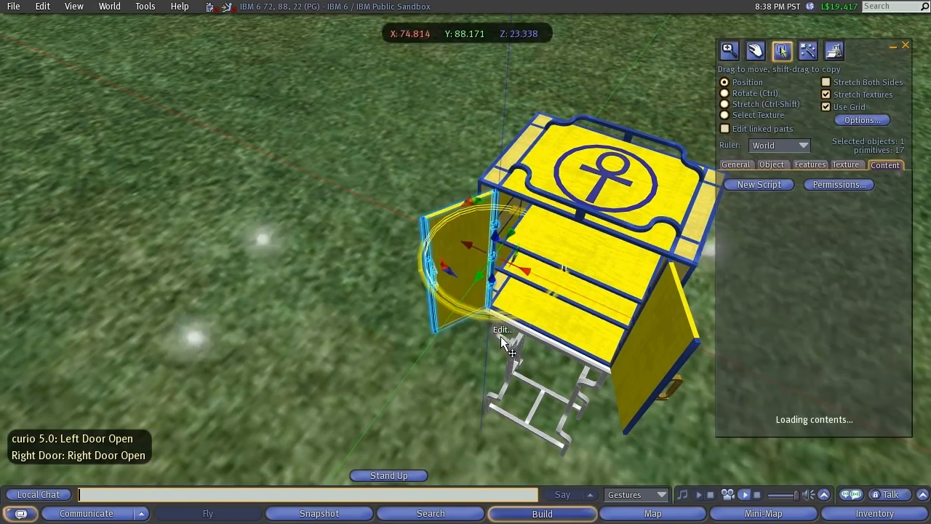
pyautogui.keyDown('ctrl'); pyautogui.keyDown('alt'); pyautogui.moveTo(480, 270); pyautogui.dragTo(480, 320); pyautogui.keyUp('alt'); pyautogui.keyUp('ctrl')
pyautogui.keyDown('alt'); pyautogui.moveTo(476, 211); pyautogui.dragTo(538, 392); pyautogui.keyUp('alt')
pyautogui.press('ctrl')
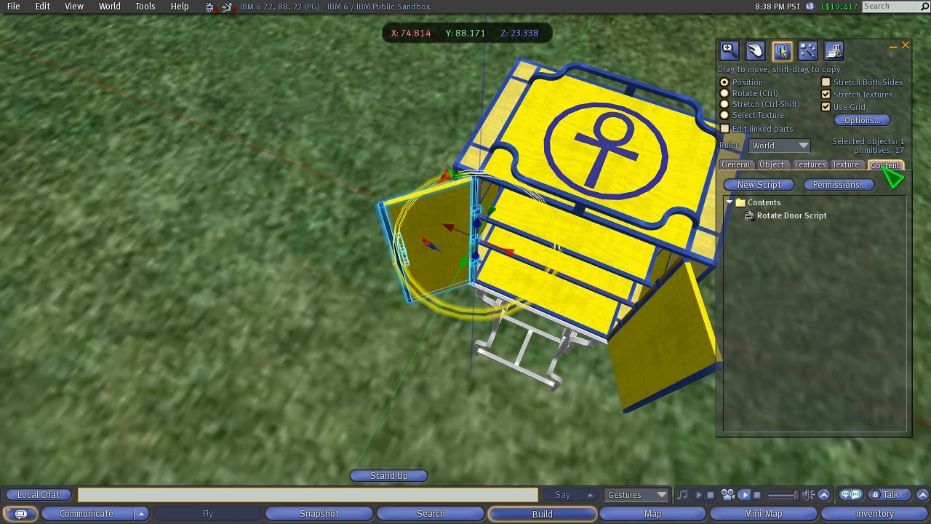
pyautogui.click(795, 216)
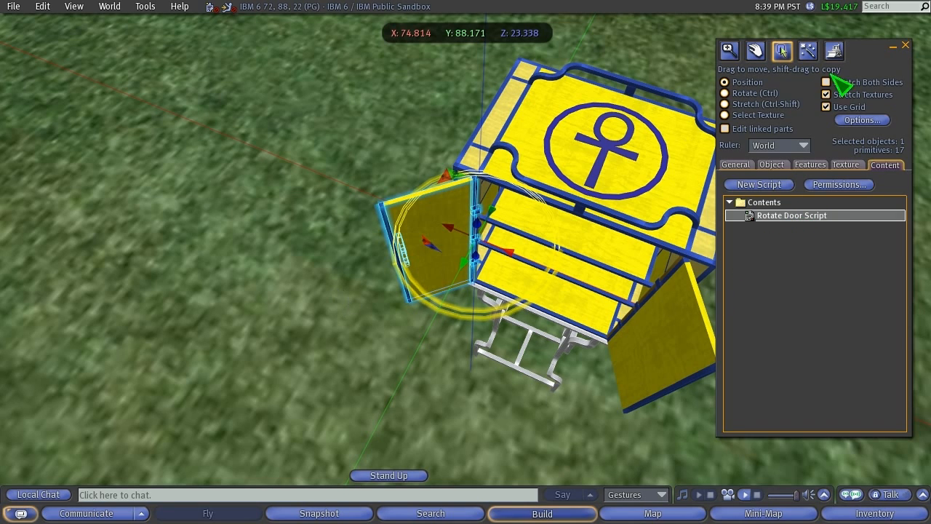
# Examine the cabinet's open doors and shelves from several angles and close the object editor.
pyautogui.keyDown('ctrl'); pyautogui.keyDown('alt'); pyautogui.moveTo(686, 167); pyautogui.dragTo(466, 263); pyautogui.keyUp('alt'); pyautogui.keyUp('ctrl')
pyautogui.keyDown('ctrl'); pyautogui.keyDown('alt'); pyautogui.moveTo(641, 209); pyautogui.dragTo(538, 282); pyautogui.keyUp('alt'); pyautogui.keyUp('ctrl')
pyautogui.keyDown('ctrl'); pyautogui.keyDown('alt'); pyautogui.moveTo(466, 218); pyautogui.dragTo(467, 261); pyautogui.keyUp('alt'); pyautogui.keyUp('ctrl')
pyautogui.keyDown('ctrl'); pyautogui.keyDown('alt'); pyautogui.moveTo(456, 314); pyautogui.dragTo(66, 349); pyautogui.keyUp('alt'); pyautogui.keyUp('ctrl')
pyautogui.keyDown('ctrl'); pyautogui.keyDown('alt'); pyautogui.moveTo(698, 309); pyautogui.dragTo(462, 263); pyautogui.keyUp('alt'); pyautogui.keyUp('ctrl')
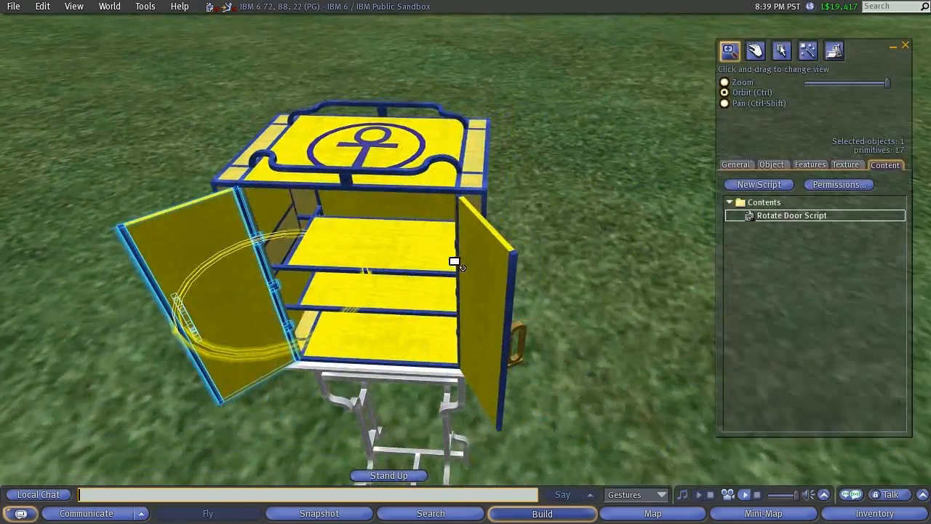
pyautogui.keyDown('ctrl'); pyautogui.keyDown('alt'); pyautogui.moveTo(454, 303); pyautogui.dragTo(367, 247); pyautogui.keyUp('alt'); pyautogui.keyUp('ctrl')
pyautogui.moveTo(467, 285)
pyautogui.keyDown('ctrl'); pyautogui.keyDown('alt'); pyautogui.mouseDown()
pyautogui.moveTo(468, 269)
pyautogui.moveTo(467, 280)
pyautogui.mouseUp(); pyautogui.keyUp('alt'); pyautogui.keyUp('ctrl')
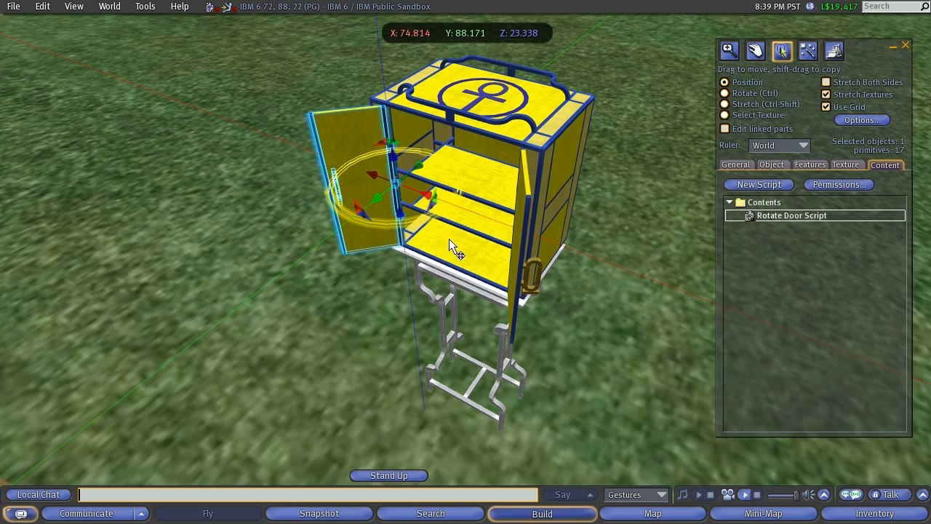
pyautogui.click(905, 45)
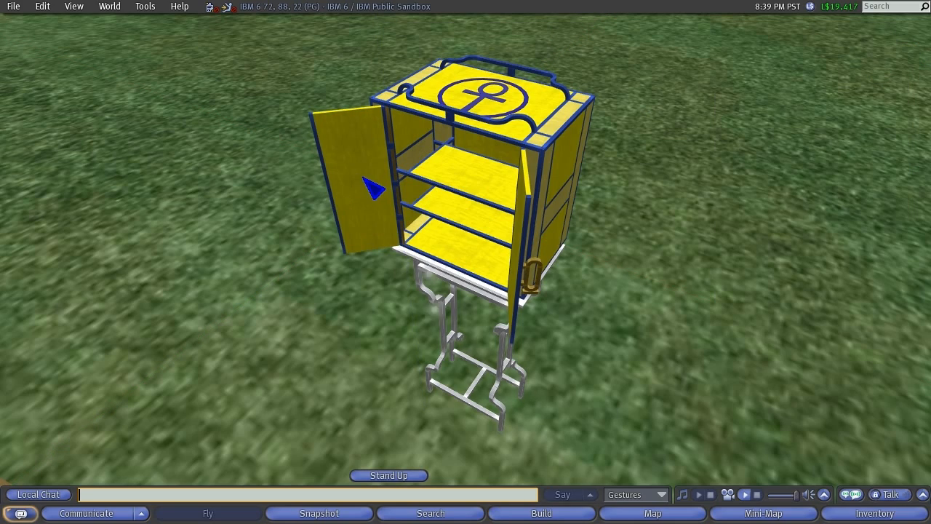
# Close the left and right doors of the yellow curio cabinet.
pyautogui.click(372, 187)
pyautogui.click(535, 273)
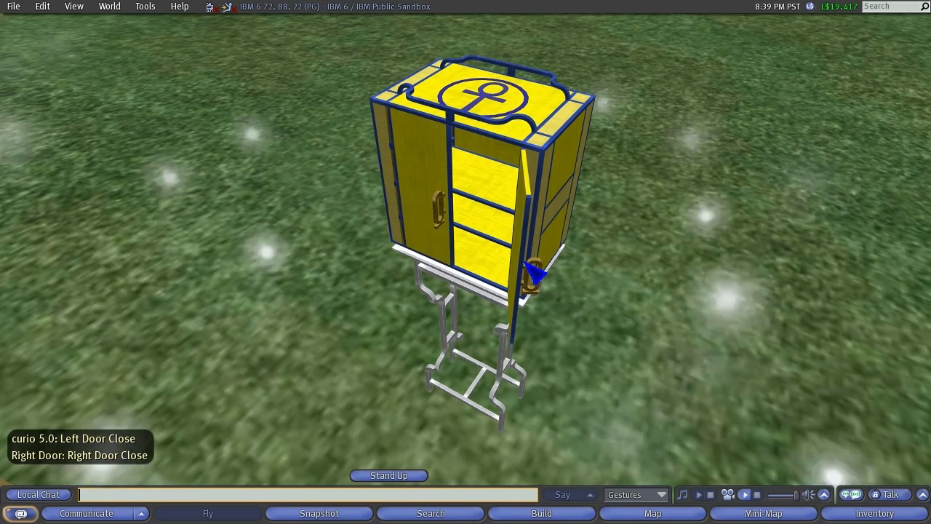
# Return to the three wooden boxes, open the inventory and clear its CURIO search filter.
pyautogui.keyDown('alt'); pyautogui.moveTo(505, 257); pyautogui.dragTo(8, 273); pyautogui.keyUp('alt')
pyautogui.keyDown('ctrl'); pyautogui.keyDown('alt'); pyautogui.moveTo(626, 342); pyautogui.dragTo(513, 251); pyautogui.keyUp('alt'); pyautogui.keyUp('ctrl')
pyautogui.keyDown('alt'); pyautogui.moveTo(404, 268); pyautogui.dragTo(461, 274); pyautogui.keyUp('alt')
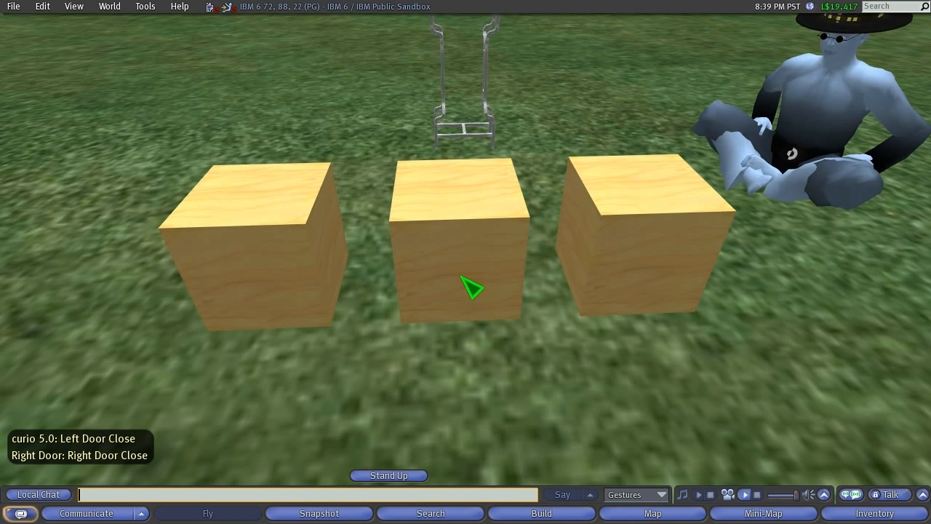
pyautogui.rightClick(462, 277)
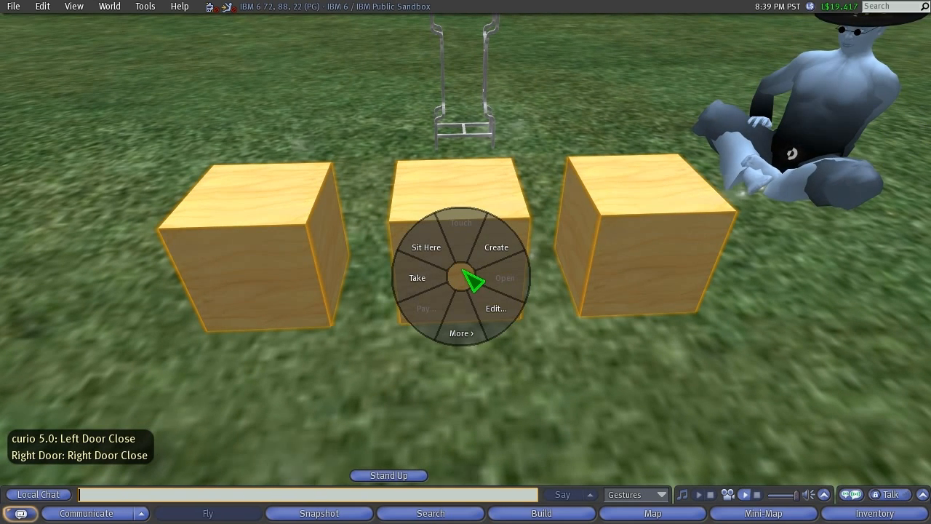
pyautogui.click(855, 511)
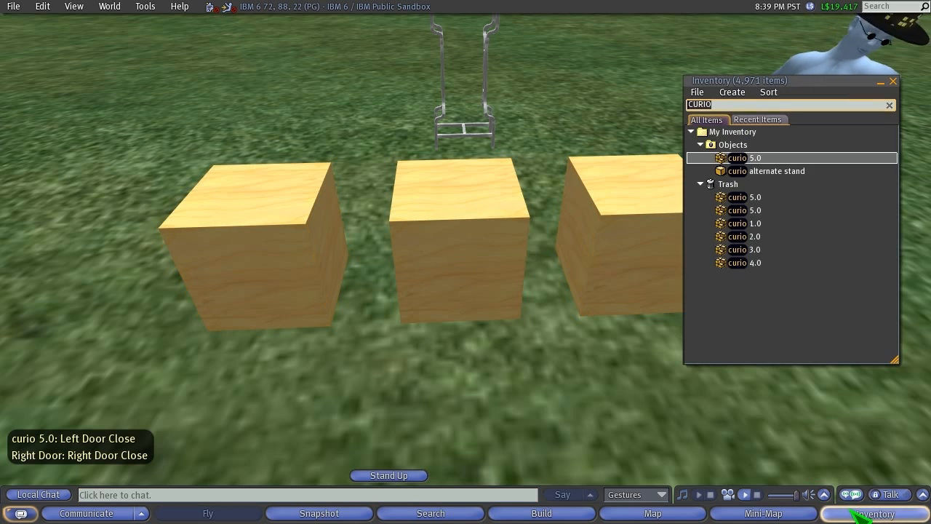
pyautogui.click(758, 119)
pyautogui.moveTo(893, 178); pyautogui.dragTo(899, 138)
# Take the three linked wooden boxes into the inventory.
pyautogui.keyDown('alt'); pyautogui.moveTo(451, 211); pyautogui.dragTo(468, 261); pyautogui.keyUp('alt')
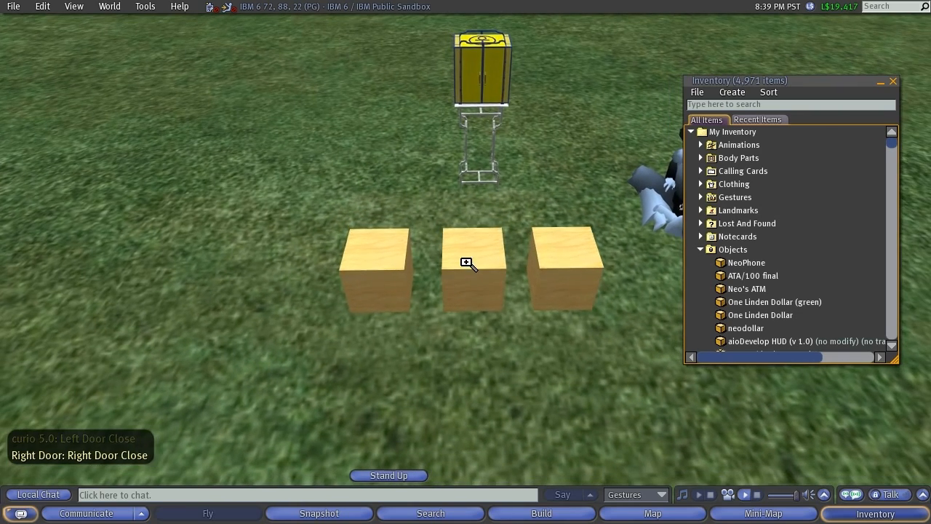
pyautogui.rightClick(467, 263)
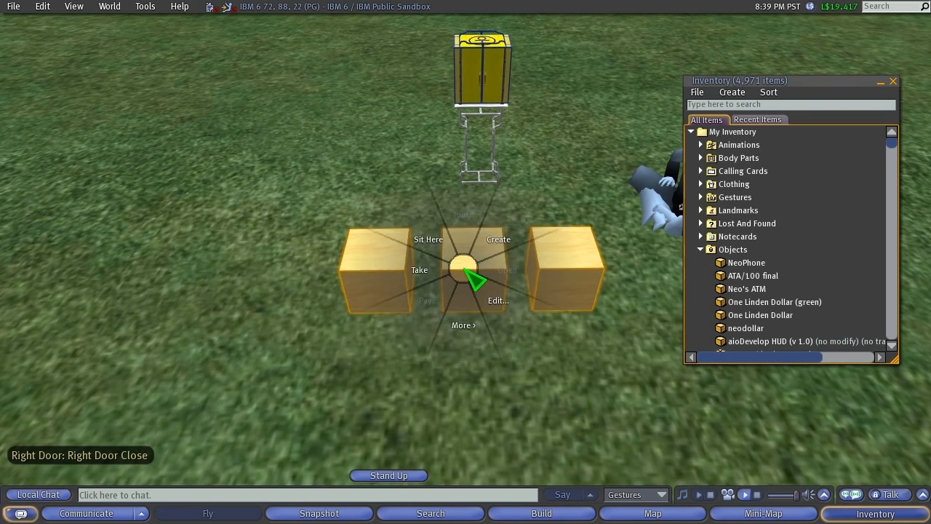
pyautogui.click(422, 272)
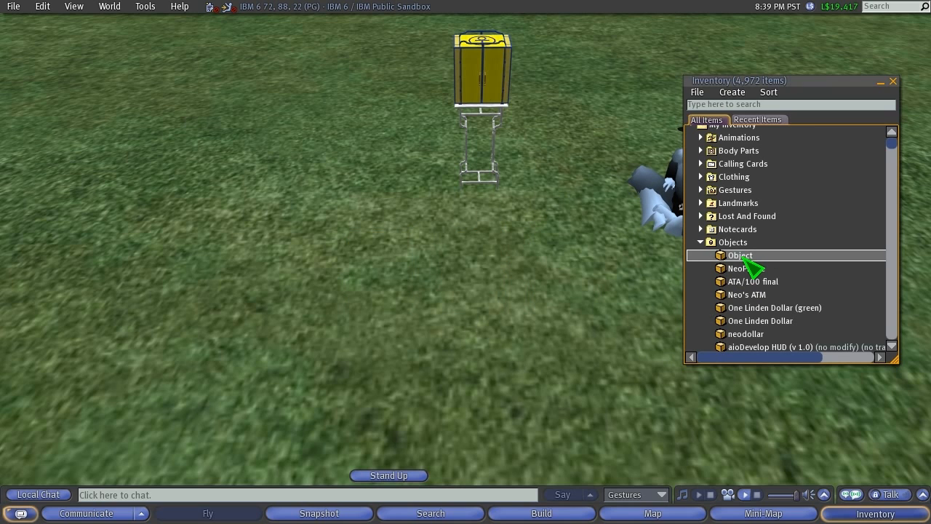
# Rename the newly taken inventory object as cubes and place it back on the grass in front of the cabinet.
pyautogui.rightClick(744, 260)
pyautogui.click(777, 279)
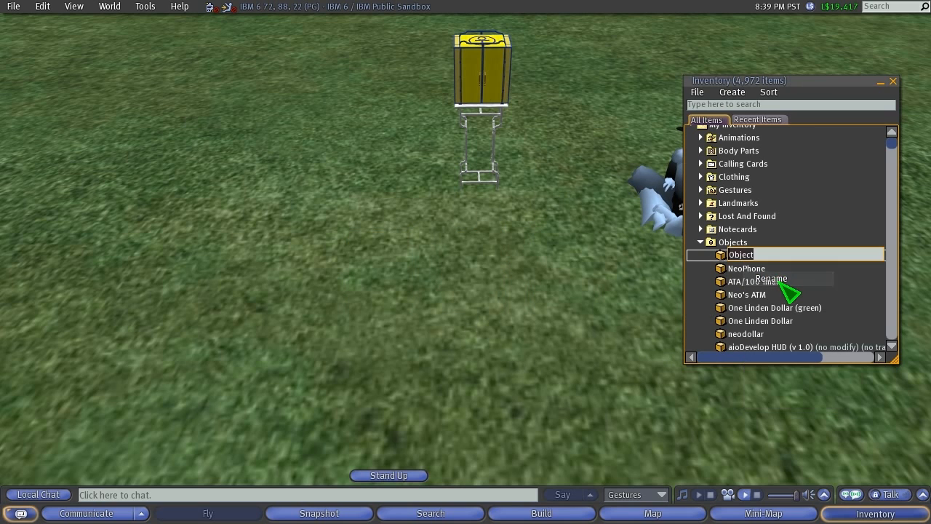
pyautogui.write('cubes')
pyautogui.press('Return')
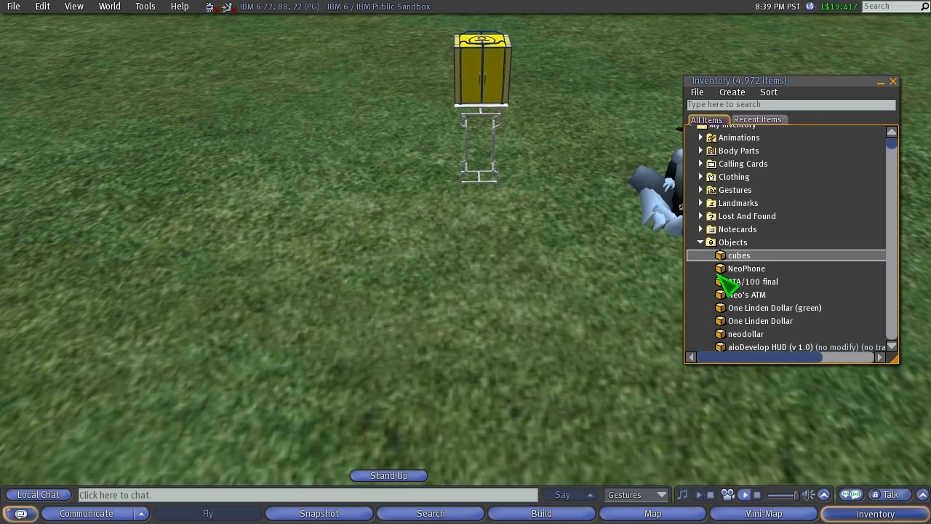
pyautogui.moveTo(740, 255); pyautogui.dragTo(477, 295)
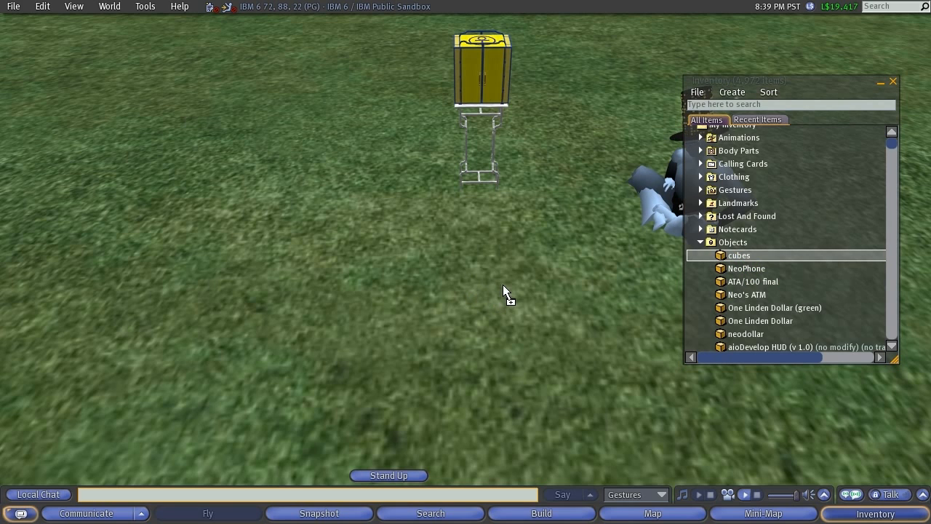
# Edit the linked set of three boxes, unlink it into separate boxes and clear the selection.
pyautogui.keyDown('alt'); pyautogui.moveTo(521, 260); pyautogui.dragTo(466, 262); pyautogui.keyUp('alt')
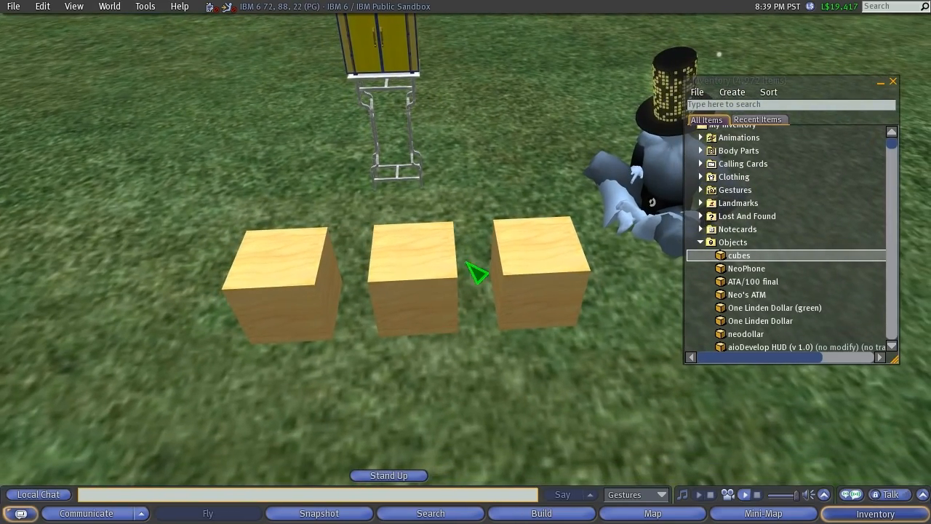
pyautogui.rightClick(428, 275)
pyautogui.click(410, 252)
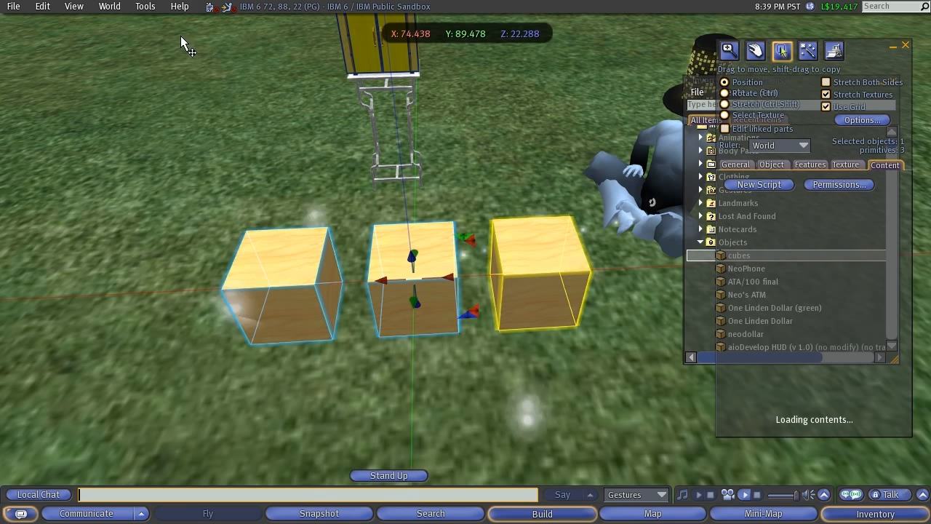
pyautogui.click(145, 7)
pyautogui.moveTo(117, 7)
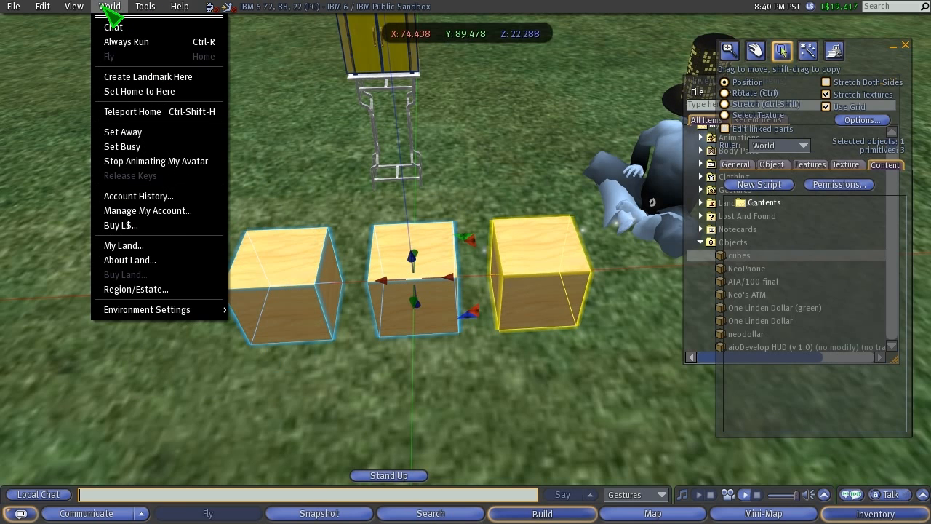
pyautogui.click(160, 233)
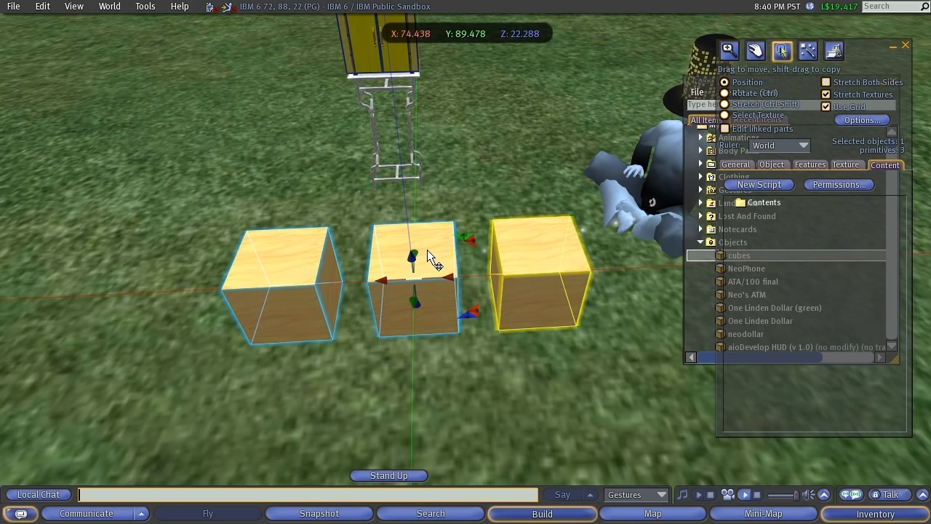
pyautogui.click(449, 365)
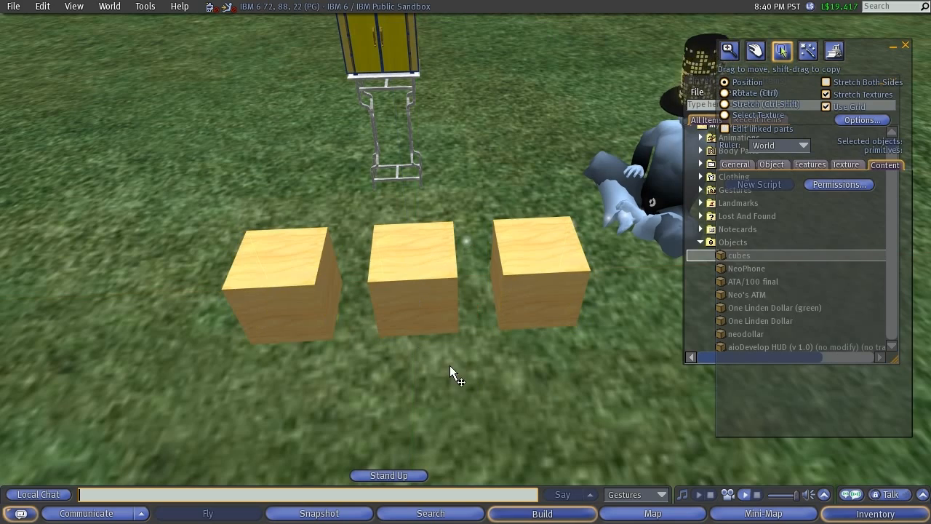
# Select all three unlinked boxes together and take them into the inventory as one item.
pyautogui.moveTo(171, 192); pyautogui.dragTo(609, 414)
pyautogui.keyDown('alt'); pyautogui.moveTo(442, 277); pyautogui.dragTo(470, 267); pyautogui.keyUp('alt')
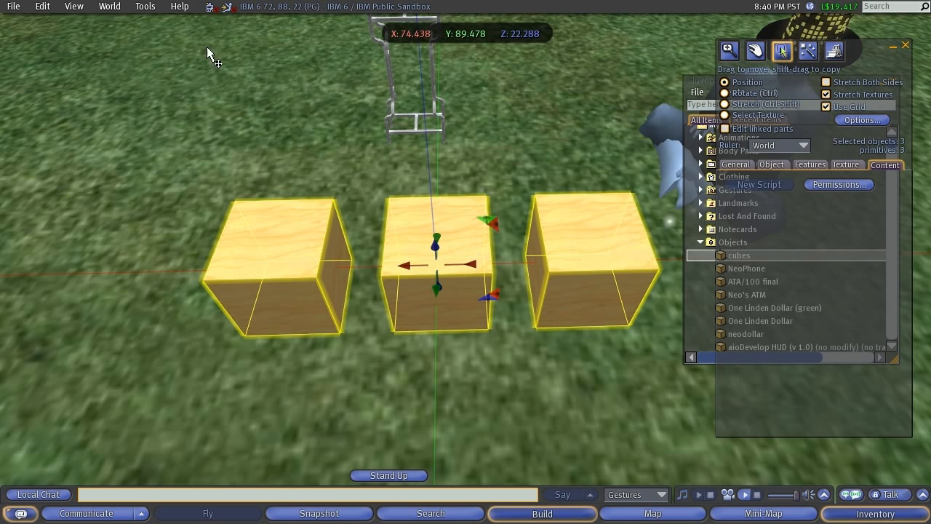
pyautogui.click(145, 6)
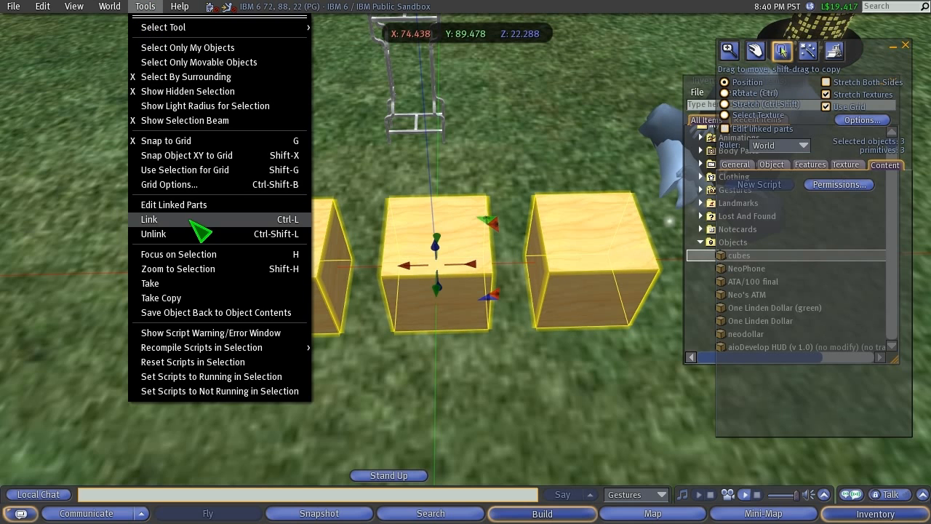
pyautogui.click(188, 298)
pyautogui.click(785, 395)
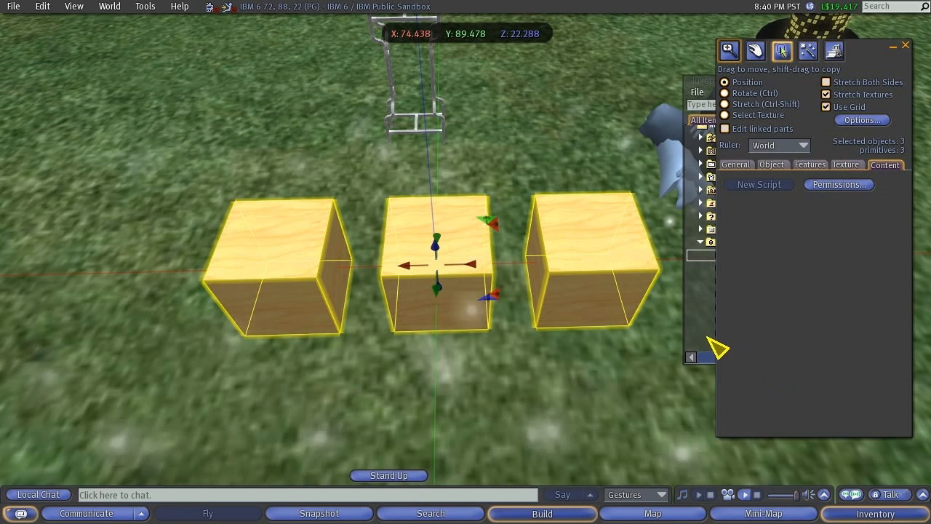
pyautogui.click(707, 337)
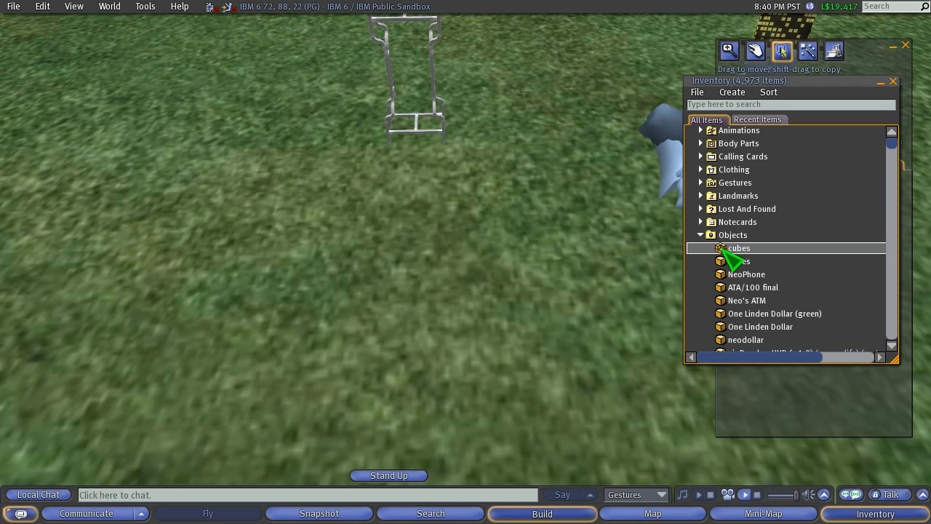
# Place the multi-object cubes item from the inventory on the grass in front of the cabinet and deselect the boxes.
pyautogui.scroll(-5, 496, 231)
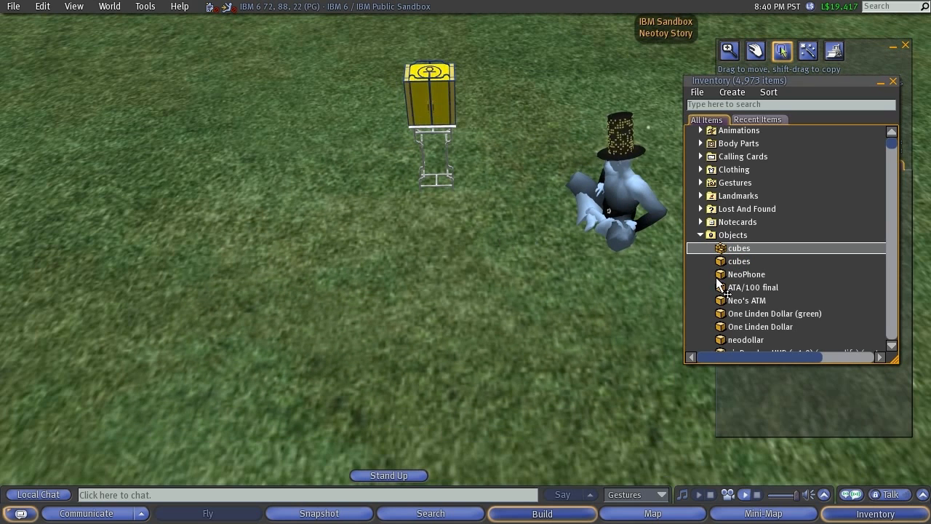
pyautogui.moveTo(730, 252); pyautogui.dragTo(437, 294)
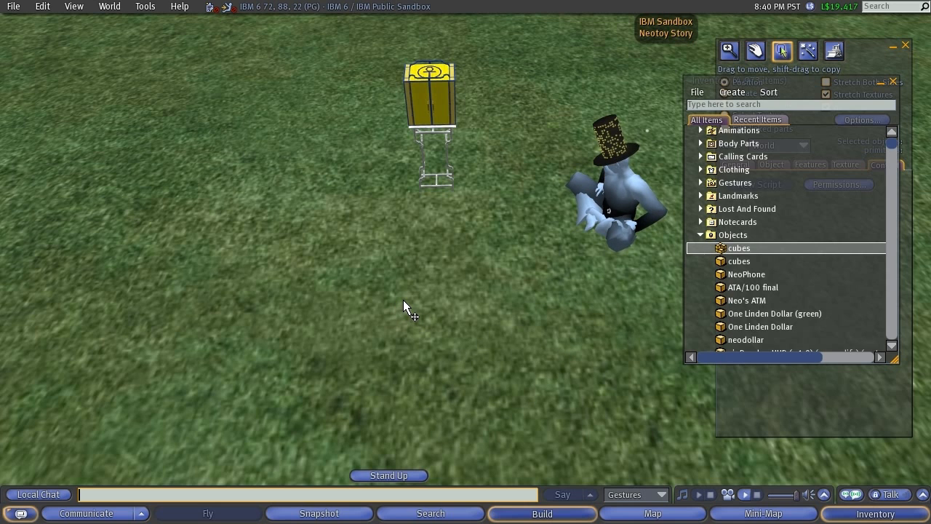
pyautogui.scroll(2, 403, 300)
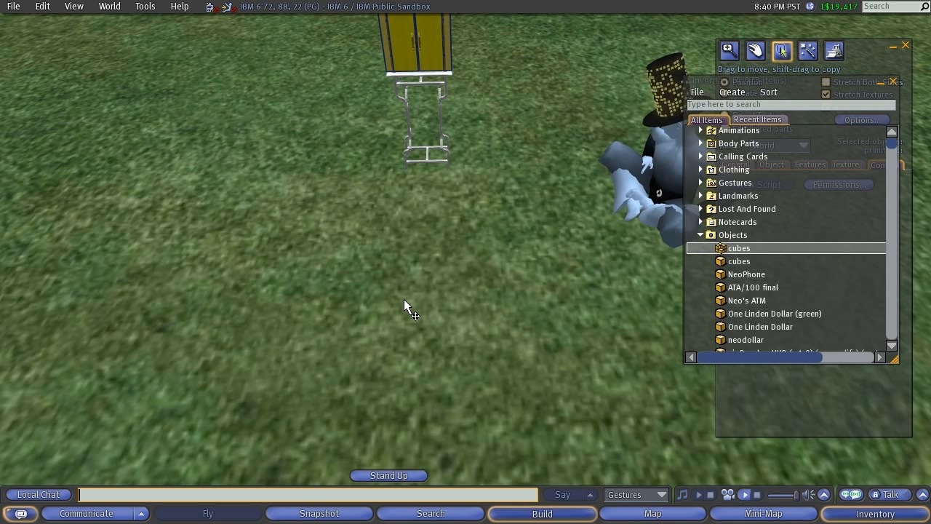
pyautogui.moveTo(738, 250); pyautogui.dragTo(470, 264)
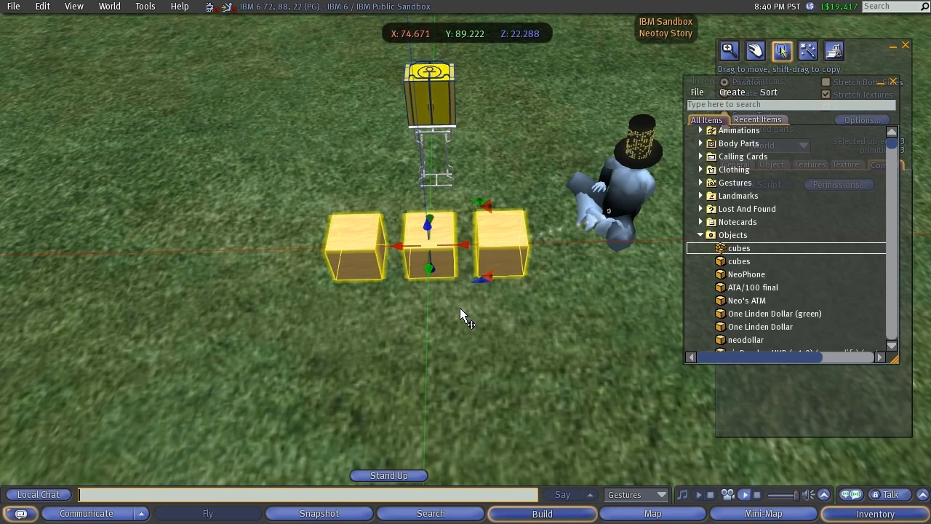
pyautogui.click(579, 338)
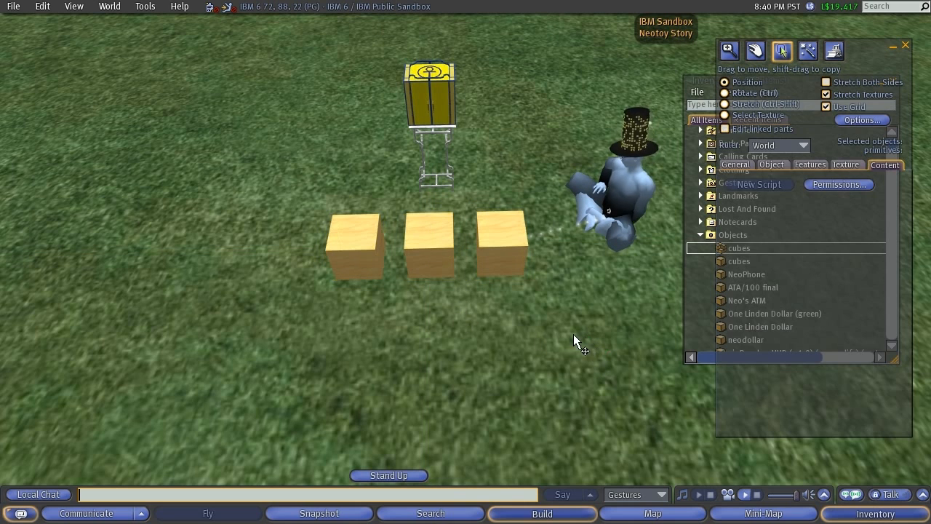
# Move only the middle box out of the row along the Y axis to about 89.82, then deselect it.
pyautogui.click(423, 245)
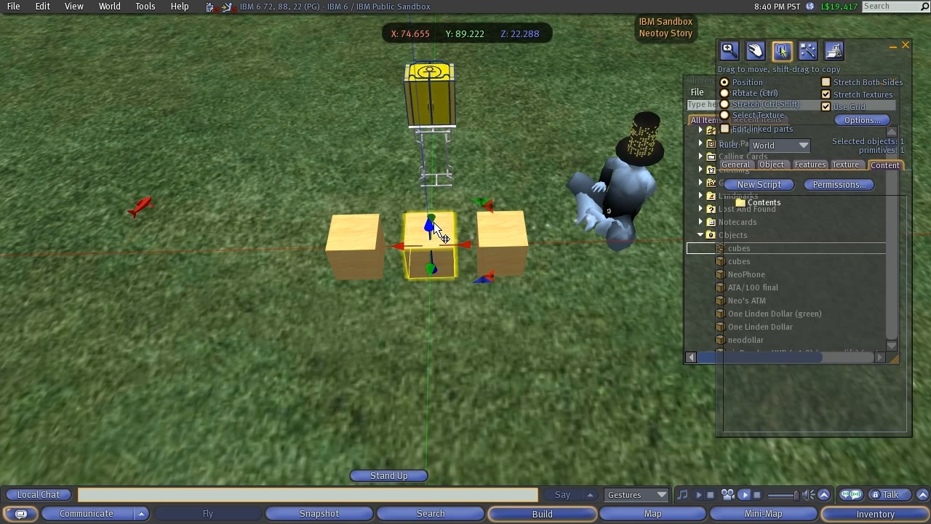
pyautogui.moveTo(432, 271); pyautogui.dragTo(469, 270)
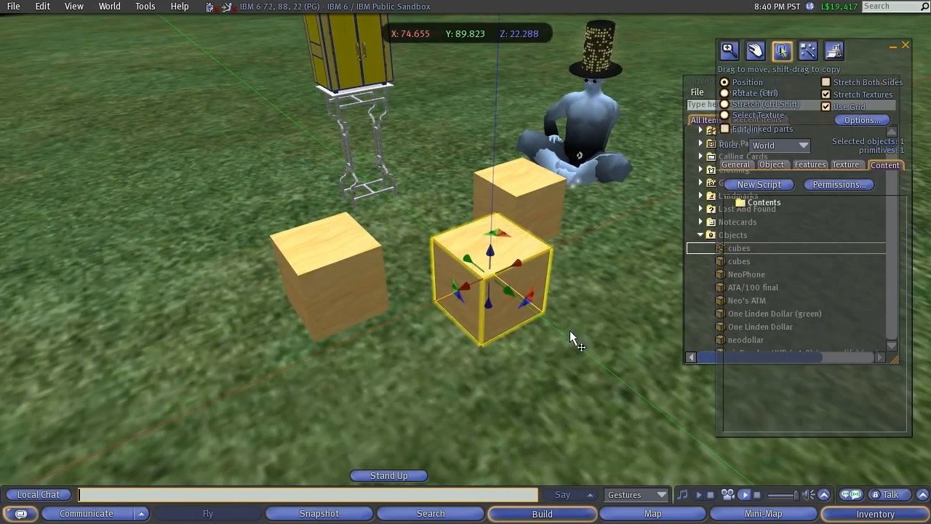
pyautogui.click(644, 275)
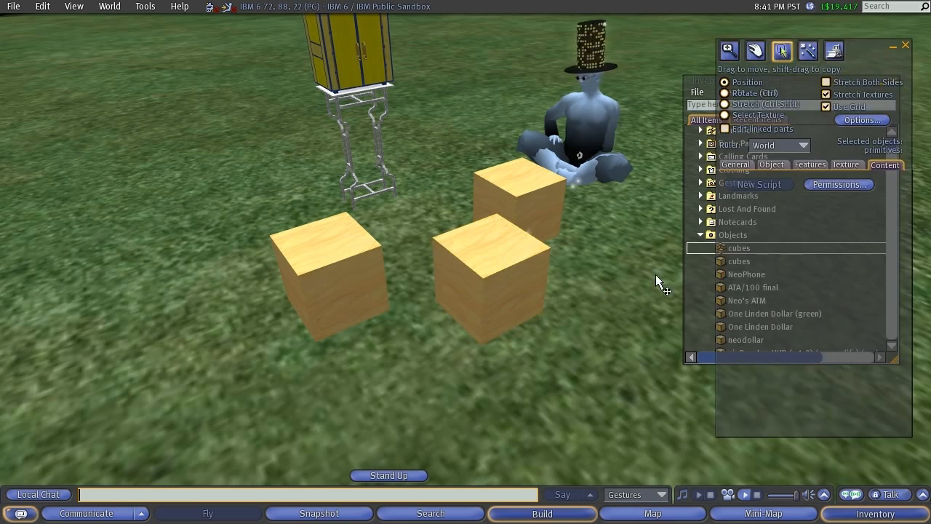
# Place the linked cubes item from the inventory beside the loose boxes and move the linked set as one object.
pyautogui.keyDown('alt'); pyautogui.moveTo(647, 266); pyautogui.dragTo(647, 320); pyautogui.keyUp('alt')
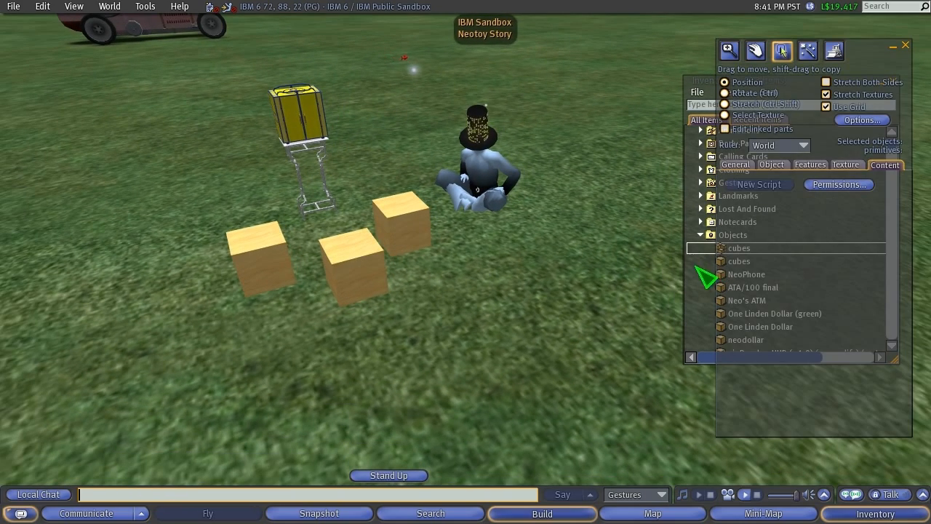
pyautogui.moveTo(699, 81); pyautogui.dragTo(667, 80)
pyautogui.moveTo(699, 260); pyautogui.dragTo(390, 357)
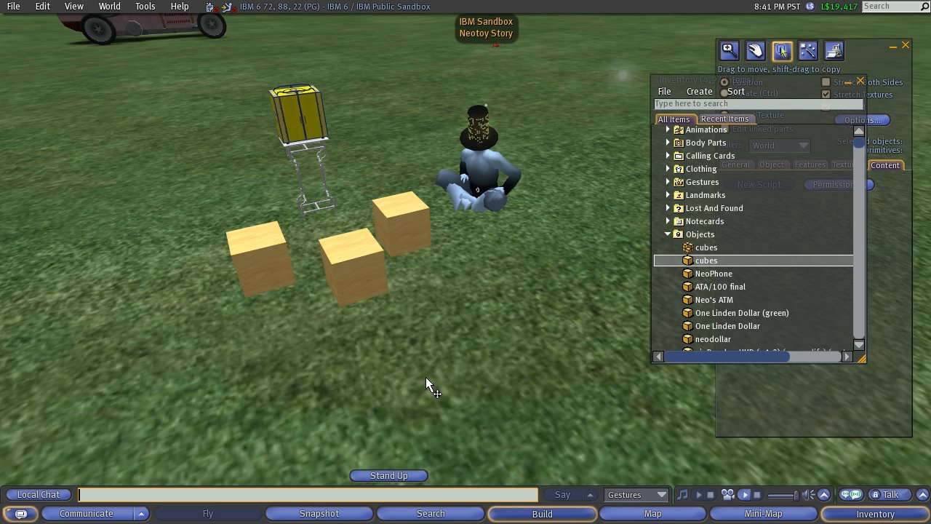
pyautogui.click(560, 376)
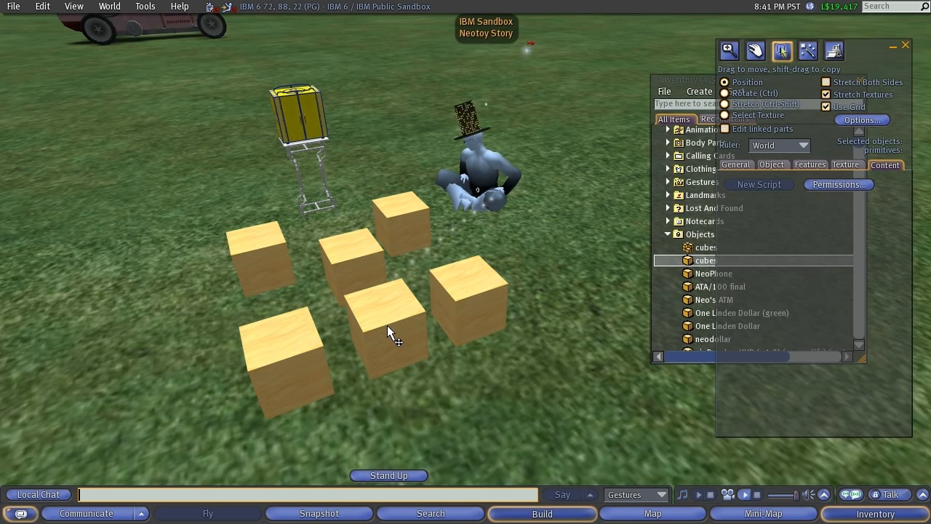
pyautogui.click(390, 333)
pyautogui.moveTo(381, 312); pyautogui.dragTo(440, 339)
# Select the curio cabinet's right door and move it sideways along the red axis, away from the cabinet body.
pyautogui.keyDown('alt'); pyautogui.click(326, 159); pyautogui.keyUp('alt')
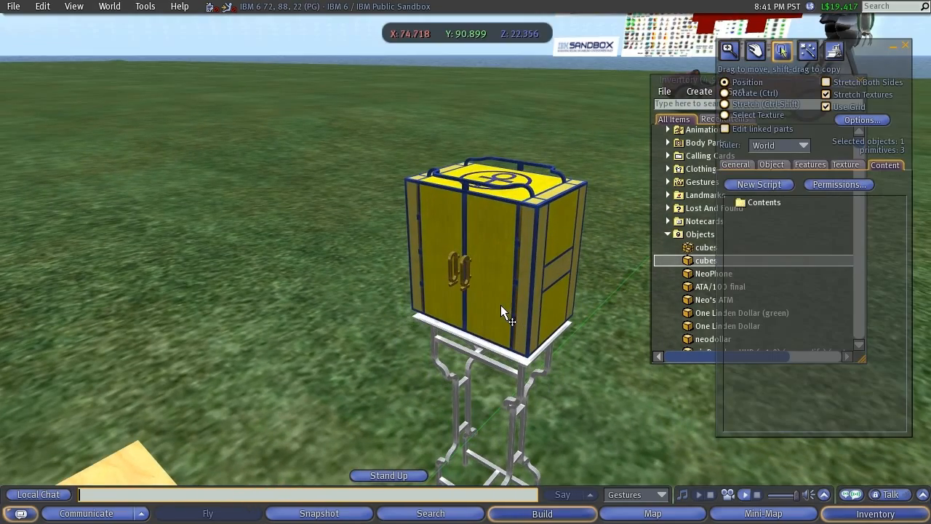
pyautogui.click(493, 318)
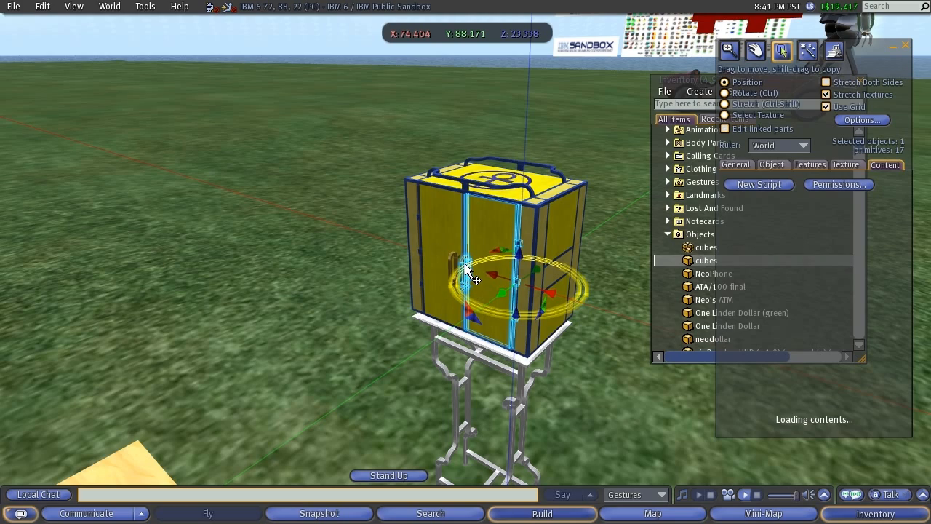
pyautogui.click(520, 405)
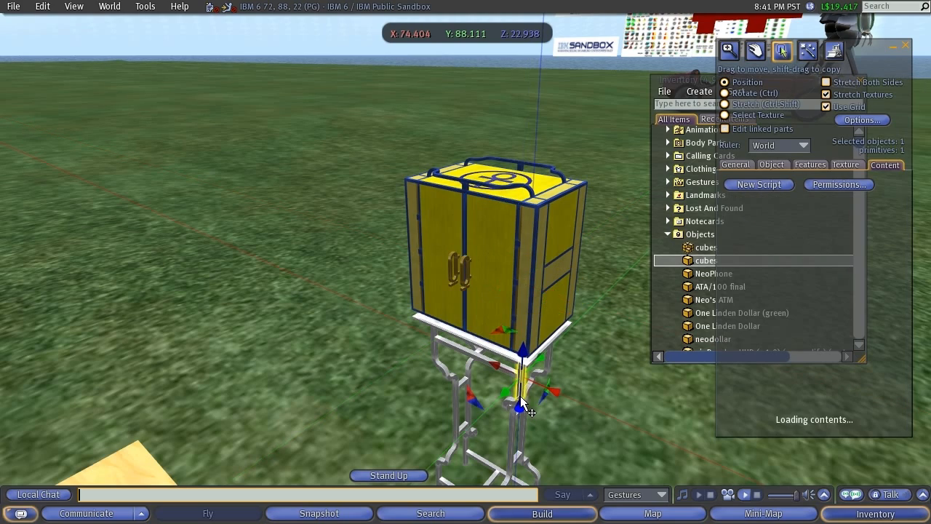
pyautogui.click(498, 284)
pyautogui.keyDown('ctrl'); pyautogui.keyDown('alt'); pyautogui.moveTo(521, 337); pyautogui.dragTo(470, 263); pyautogui.keyUp('alt'); pyautogui.keyUp('ctrl')
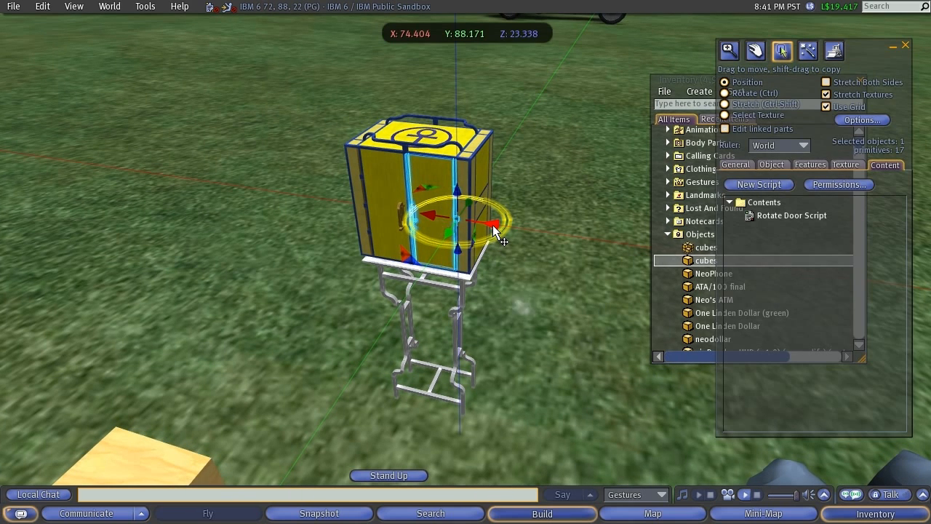
pyautogui.moveTo(499, 232); pyautogui.dragTo(594, 231)
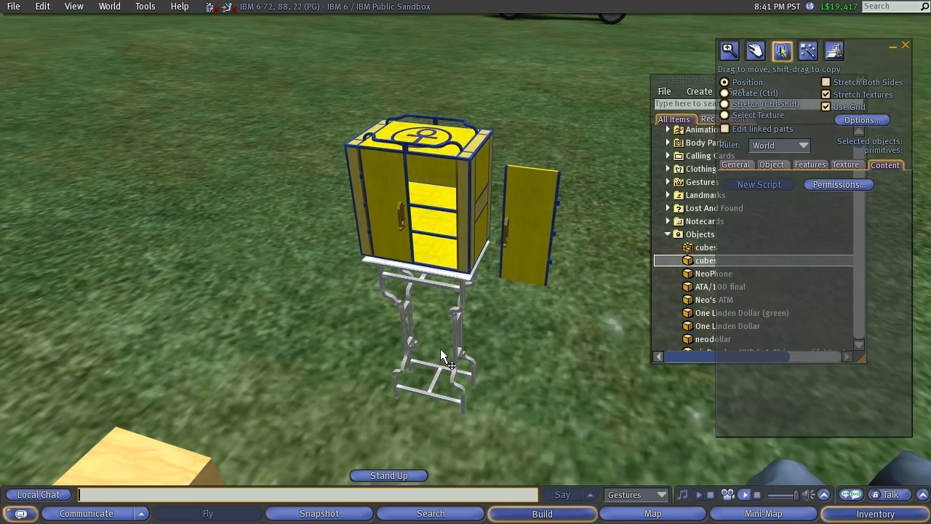
# Select all six boxes and every part of the curio cabinet together.
pyautogui.moveTo(461, 250); pyautogui.dragTo(189, 175)
pyautogui.moveTo(141, 80); pyautogui.dragTo(656, 414)
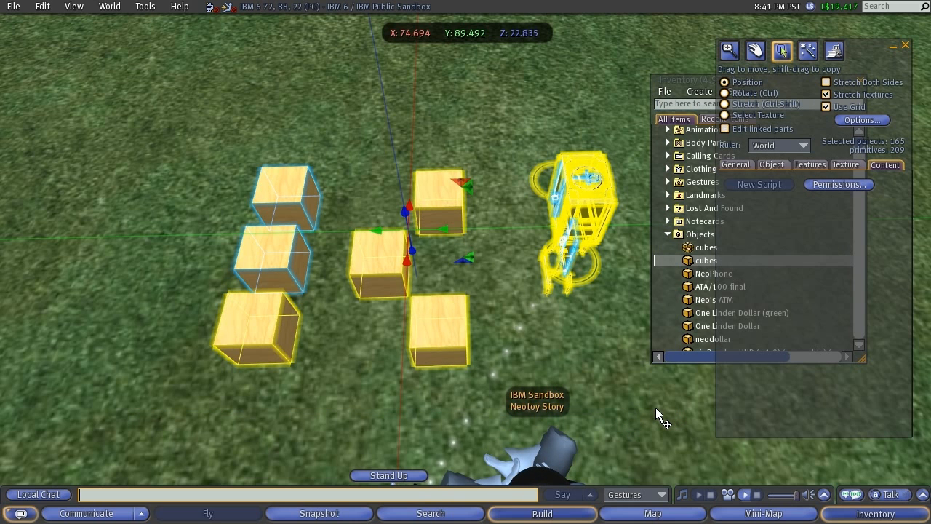